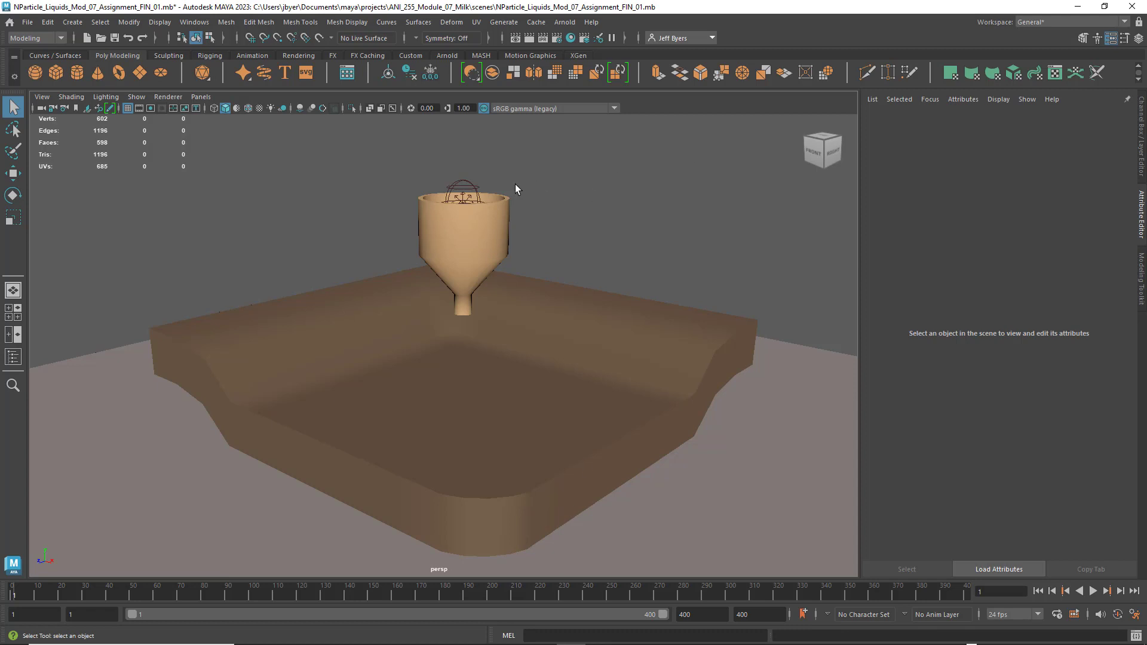
Select the volume emitter above the funnel and look through its transform, rate, direction and speed attributes
click(476, 187)
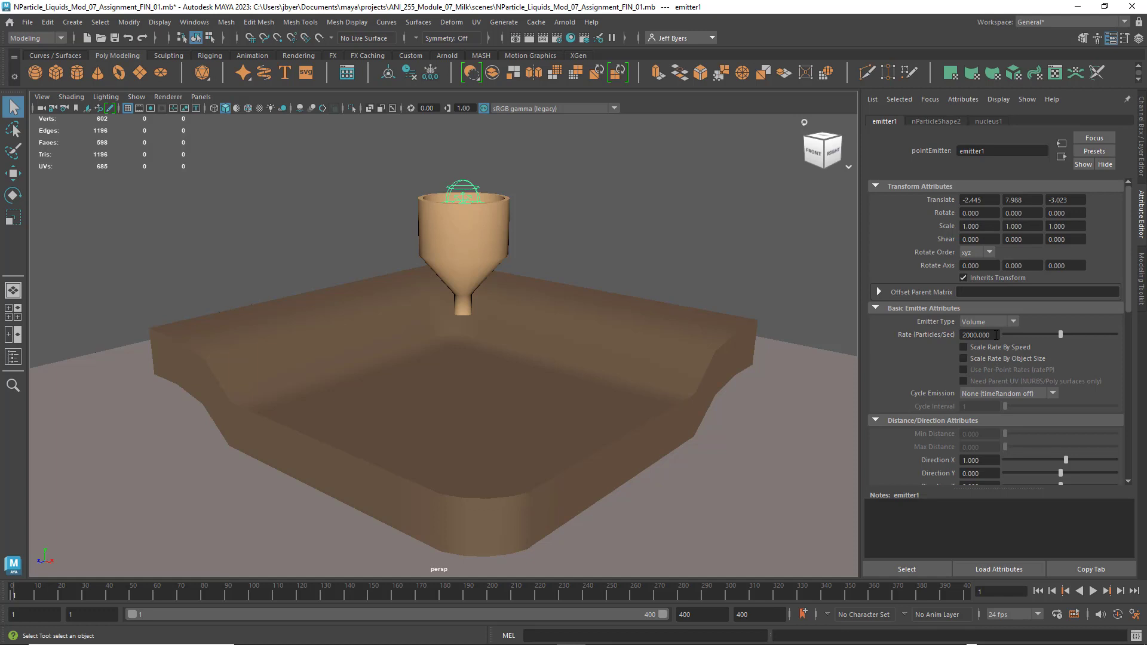
scroll(1036, 372, down, 3)
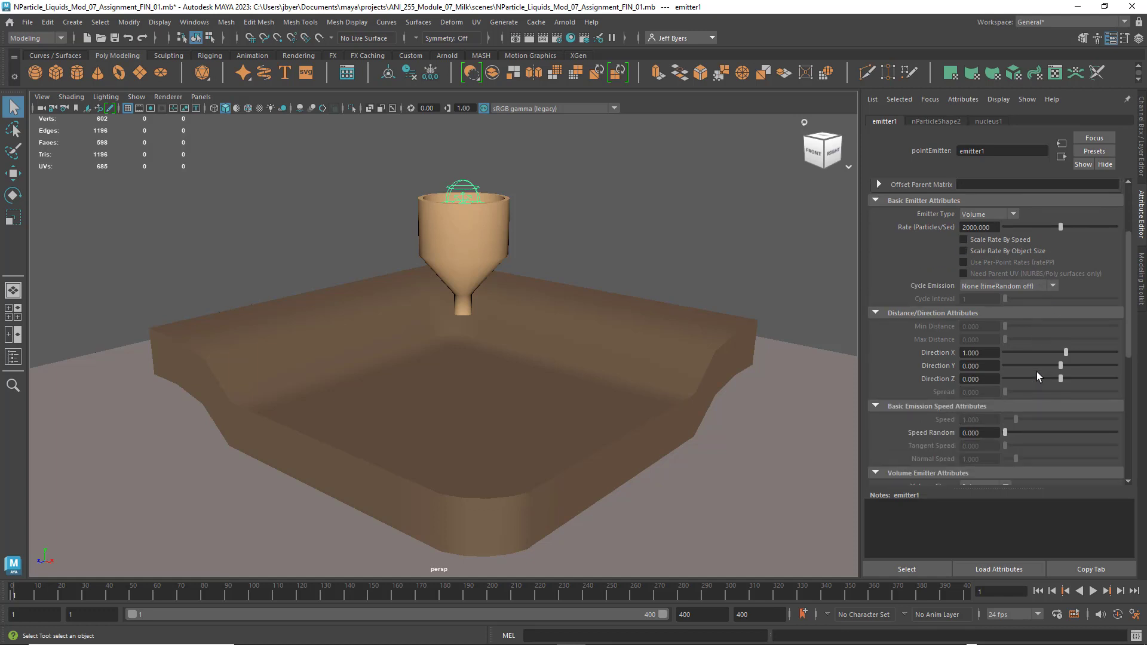
scroll(1035, 371, up, 3)
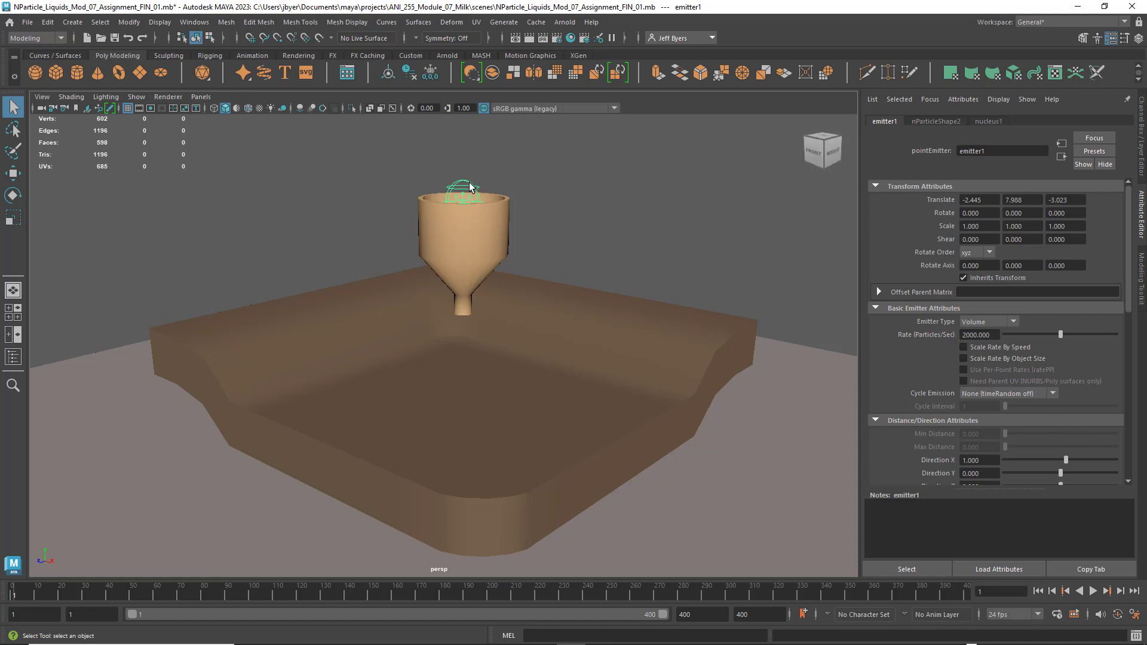
click(197, 23)
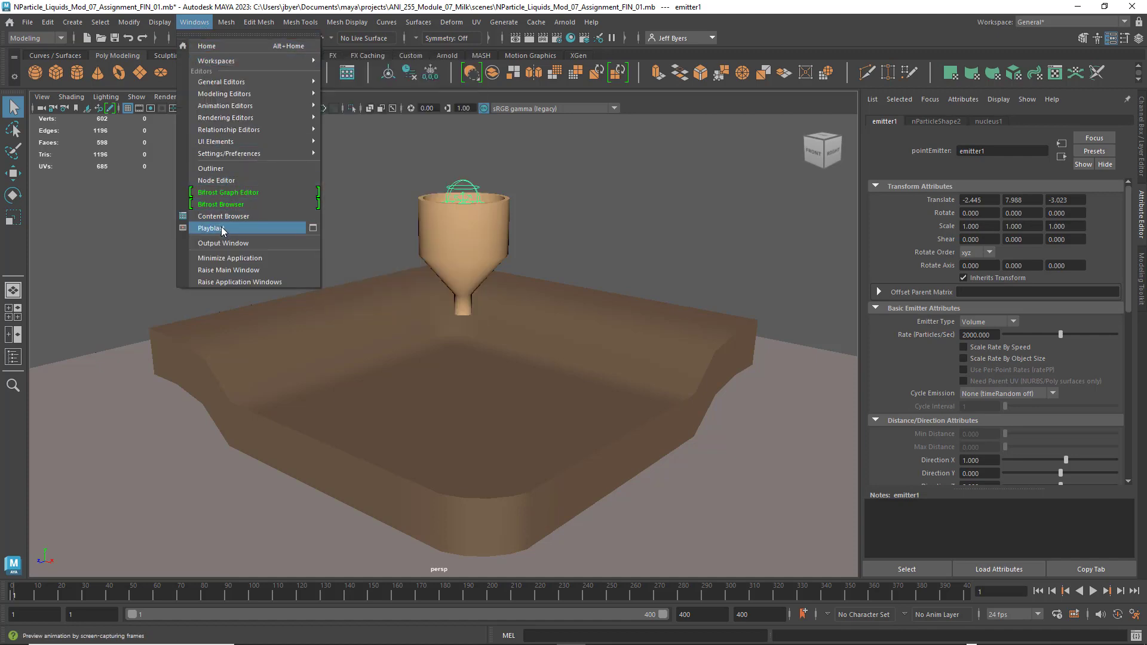
click(227, 243)
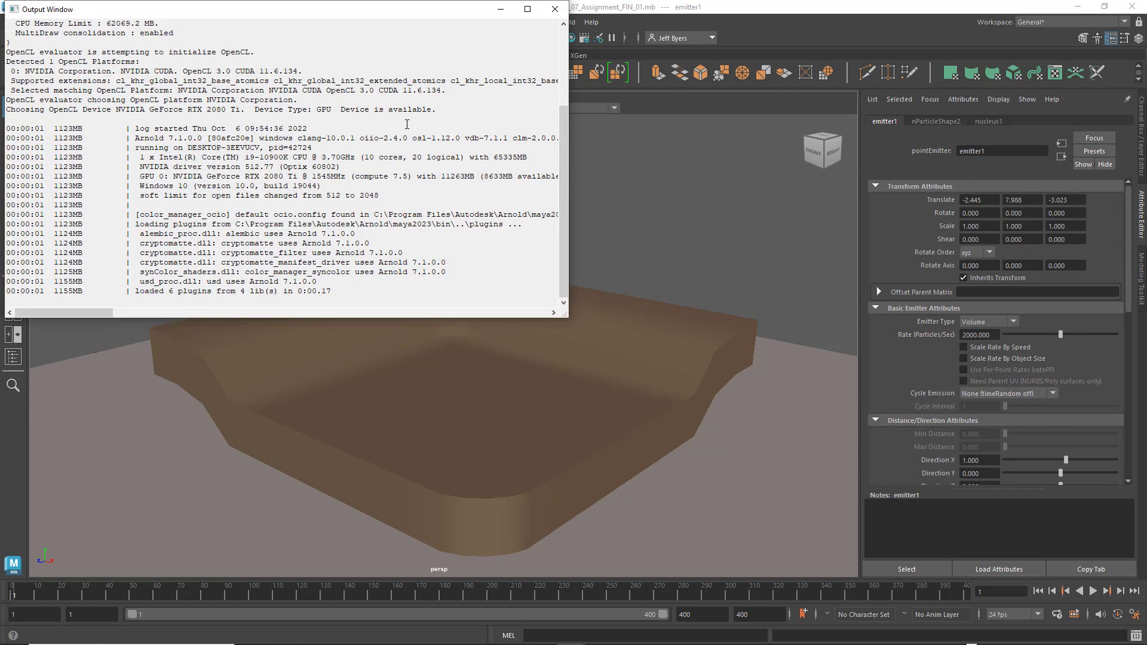
click(555, 9)
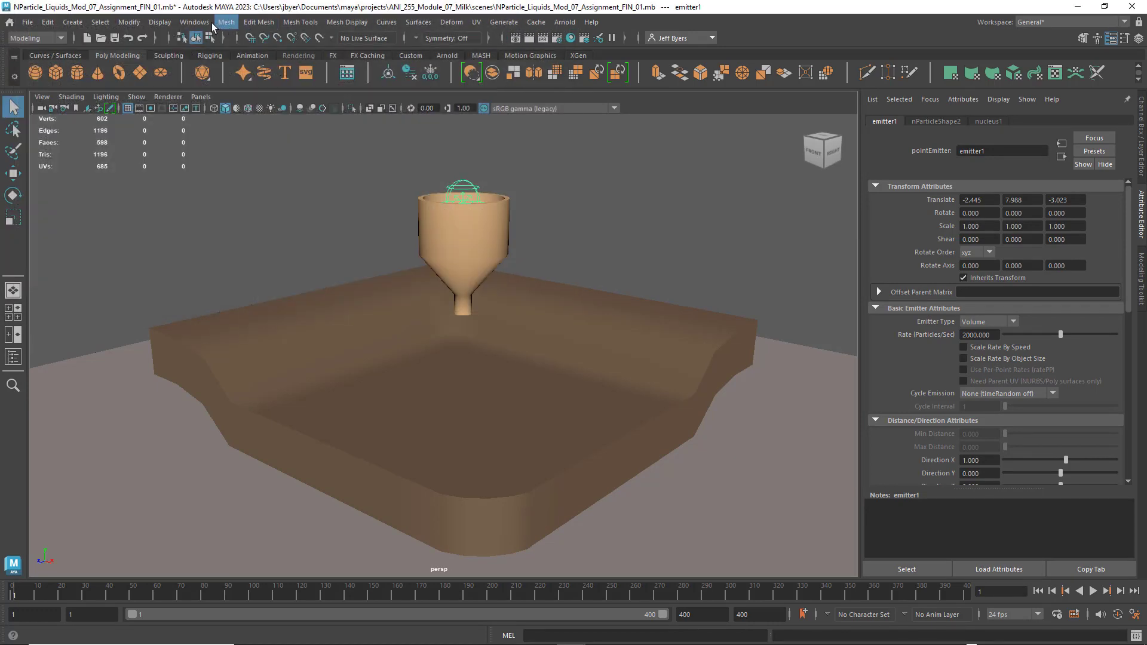
Check emitter1 in the Outliner, reselect the emitter above the funnel and close the Outliner
click(194, 22)
click(219, 170)
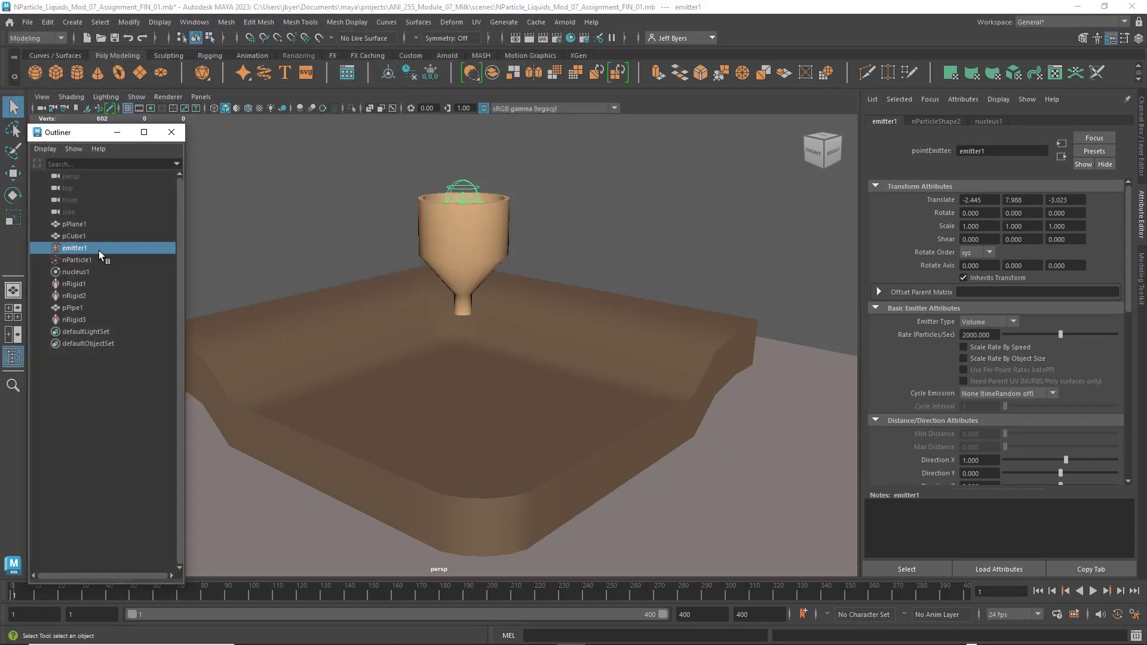
click(495, 178)
click(475, 186)
click(172, 133)
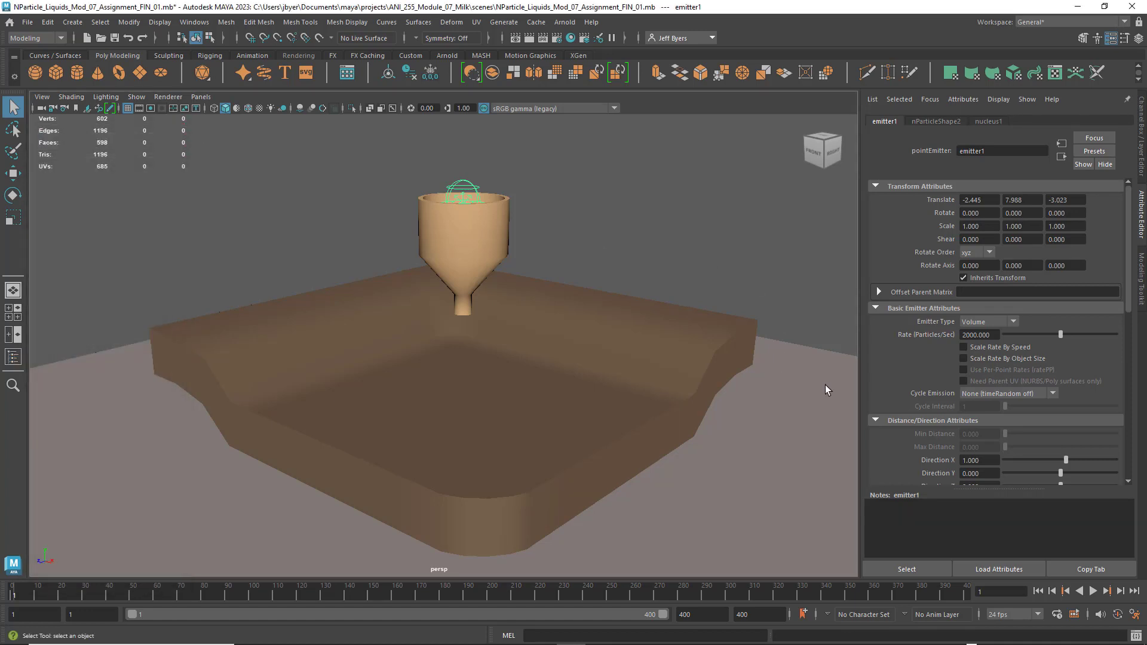
Play the particle simulation through the timeline and cycle through the playback looping modes
click(1093, 591)
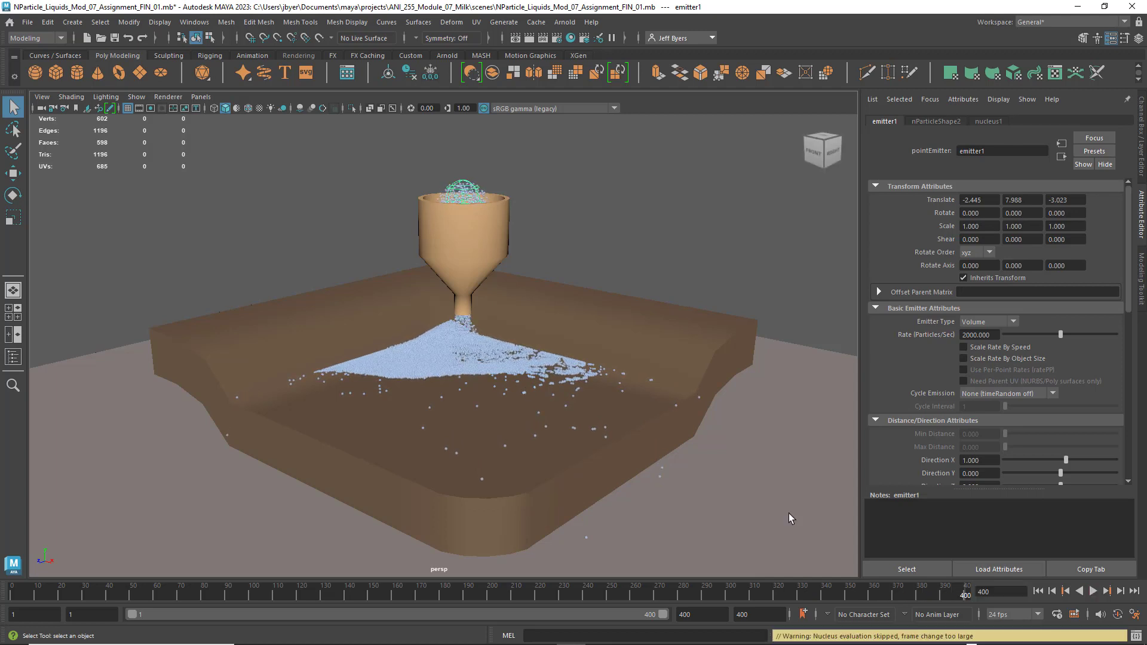
click(1056, 615)
click(1060, 615)
click(1057, 615)
Return to the first frame, play the particle simulation again and stop it at frame 399
click(1038, 591)
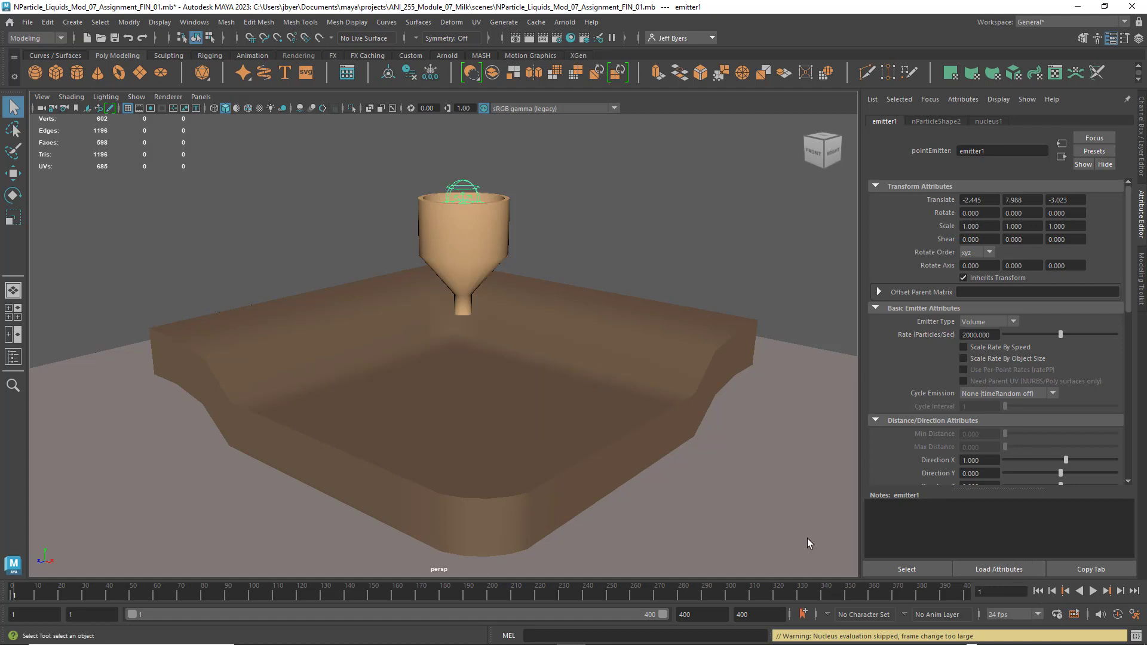
click(1094, 593)
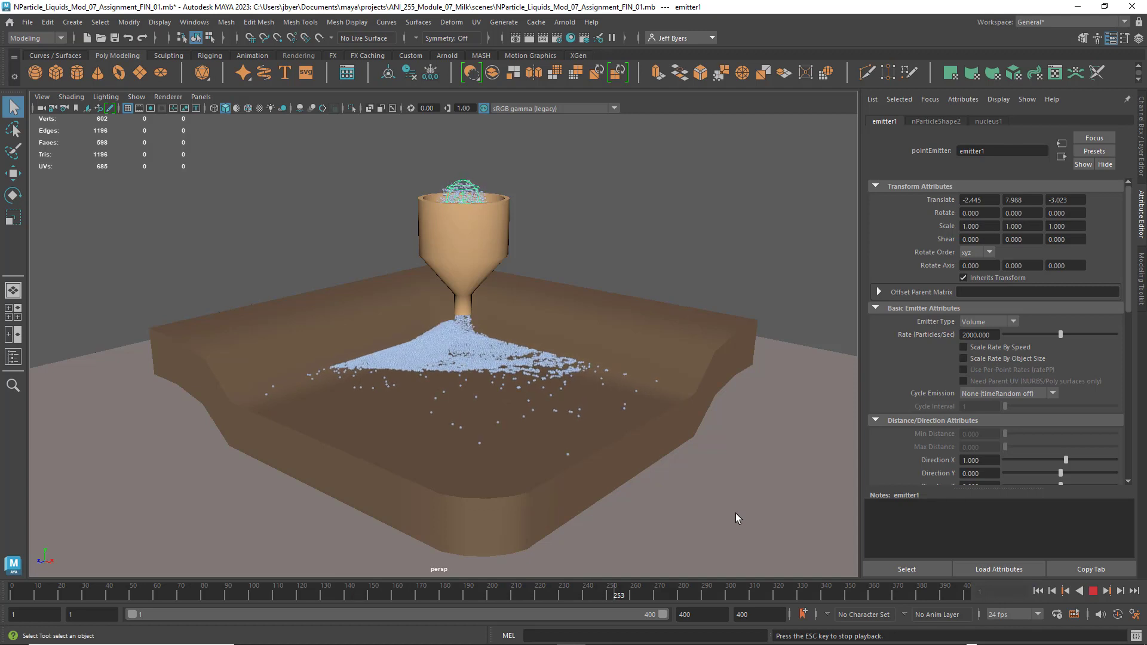
click(1093, 591)
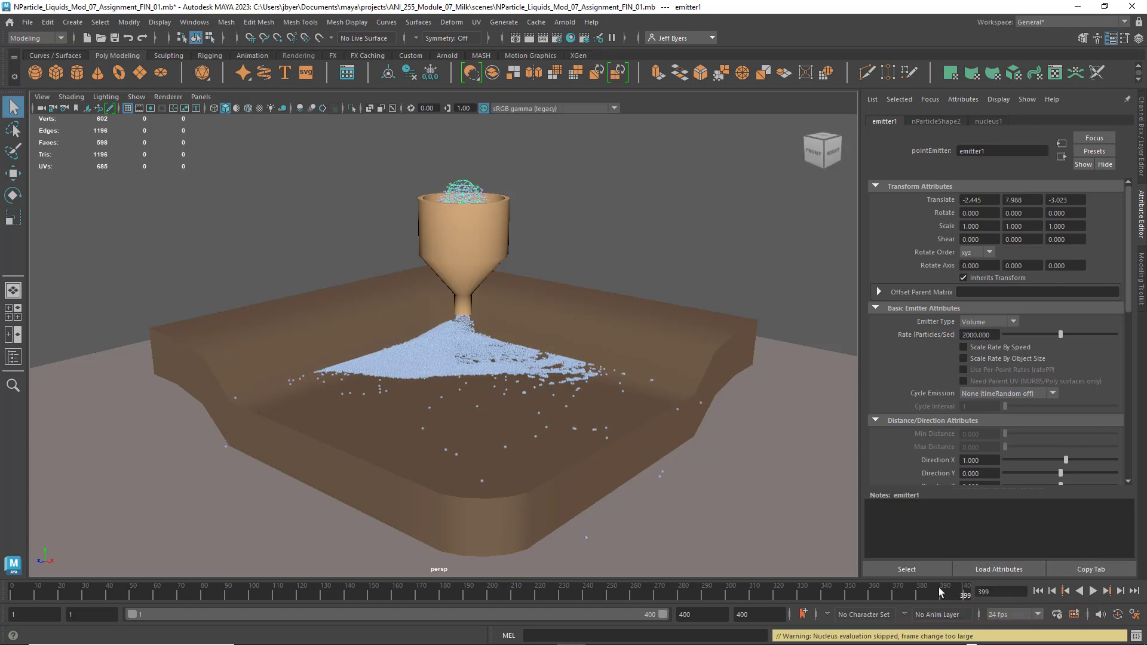
Select the emitted particles, check nParticle1 in the Outliner, and convert the nParticle object to polygons
click(735, 276)
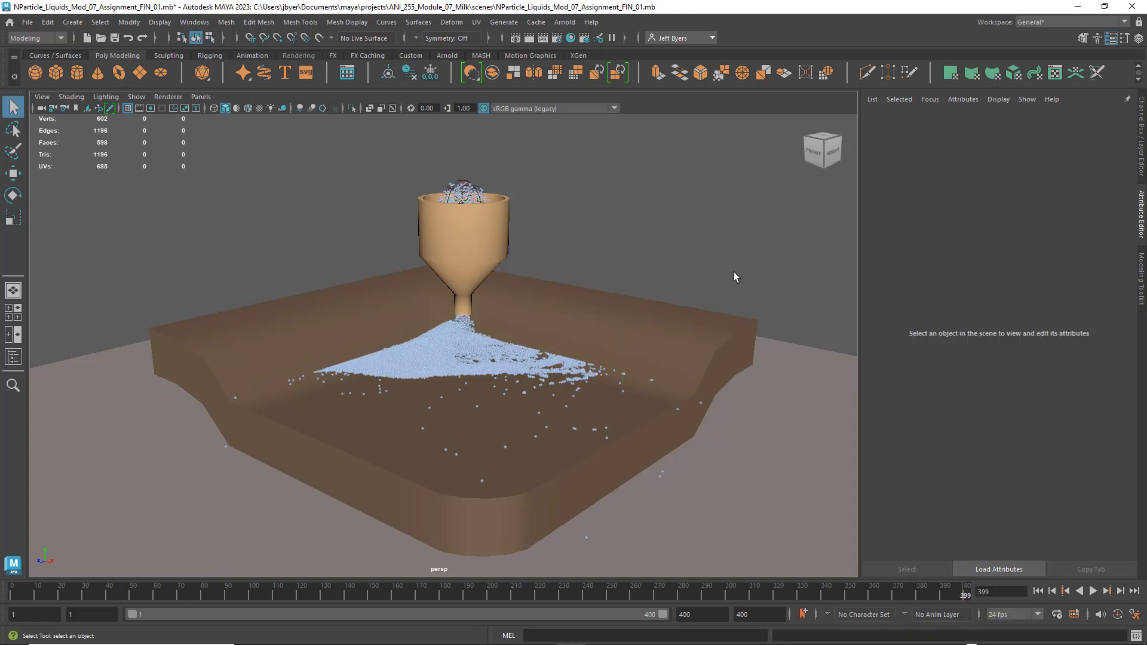
click(449, 340)
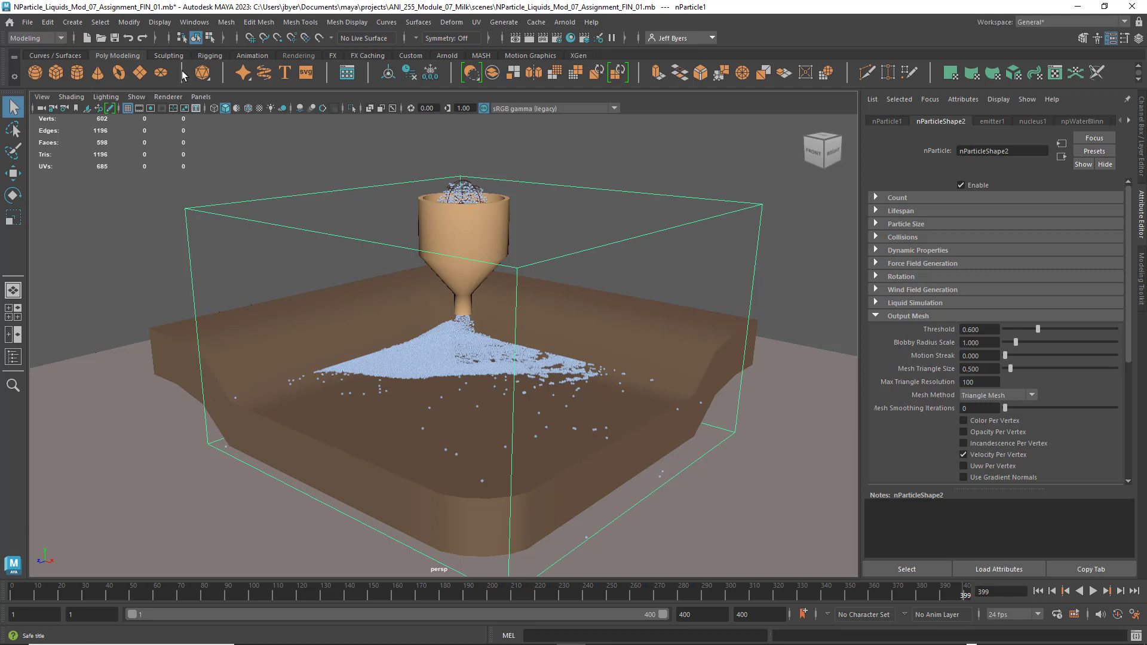
click(194, 22)
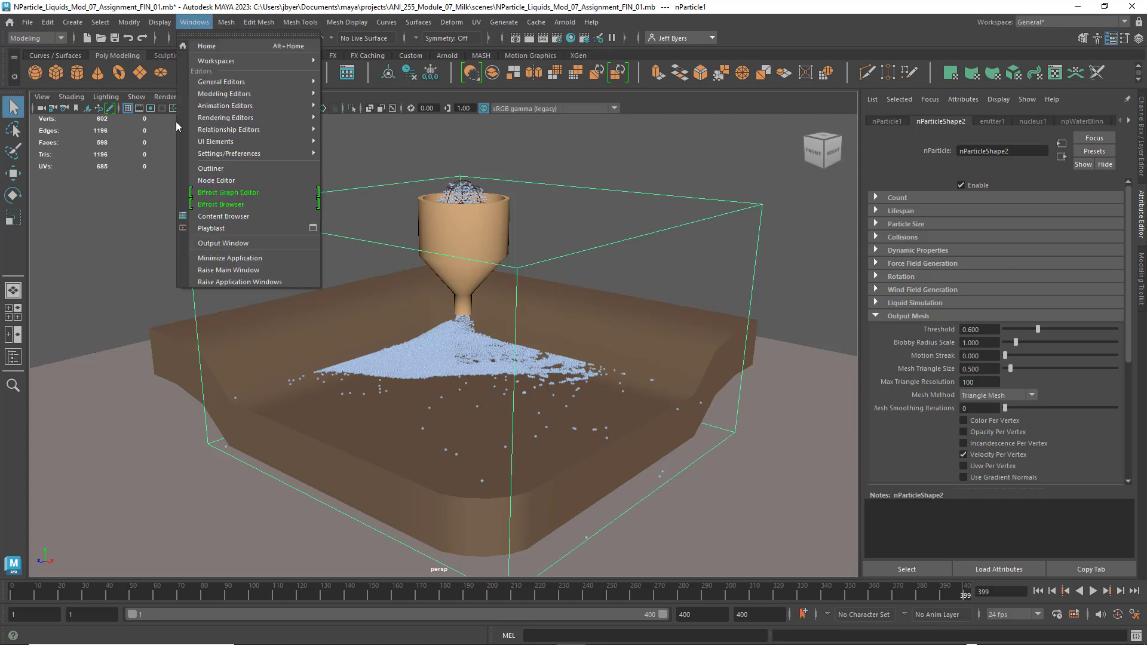
click(209, 169)
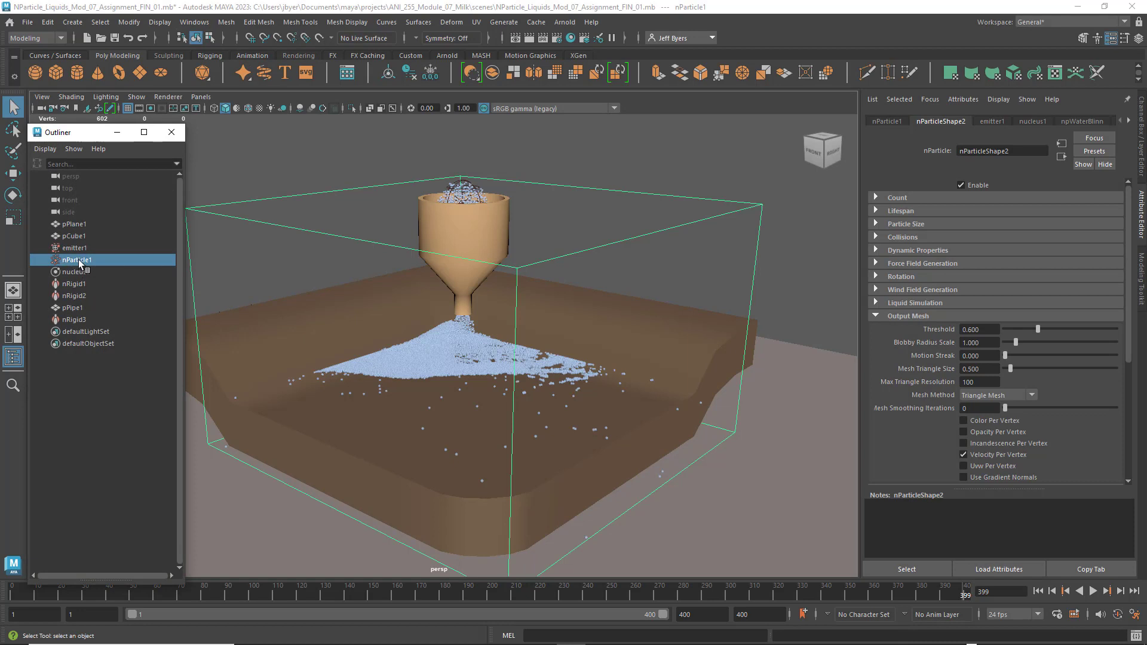
click(173, 131)
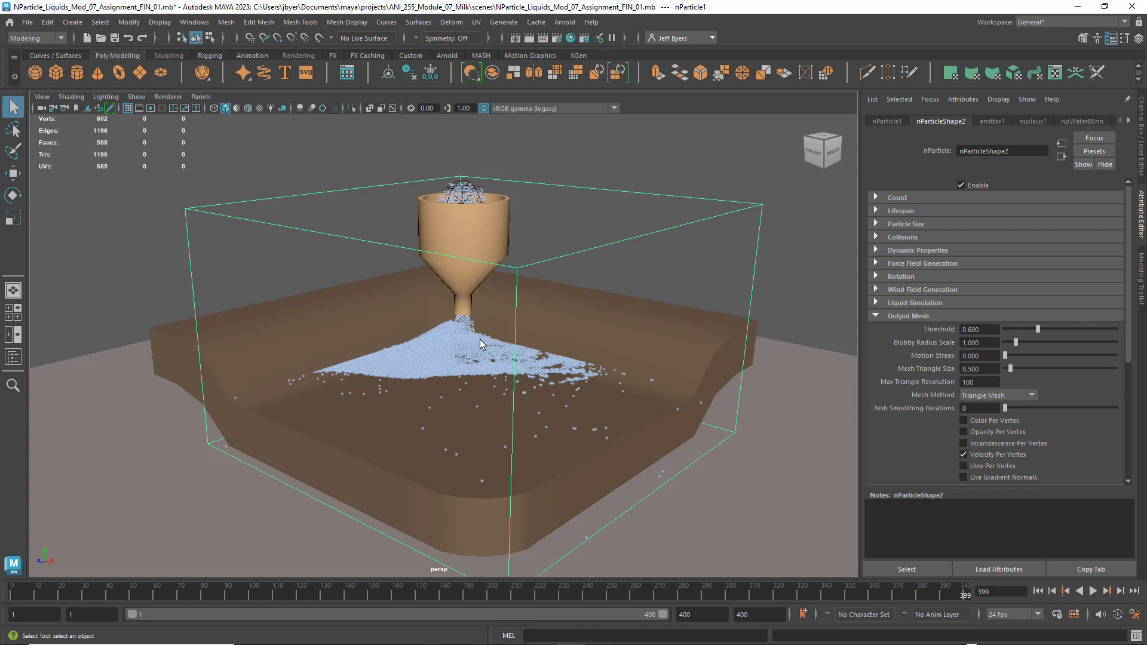
click(129, 23)
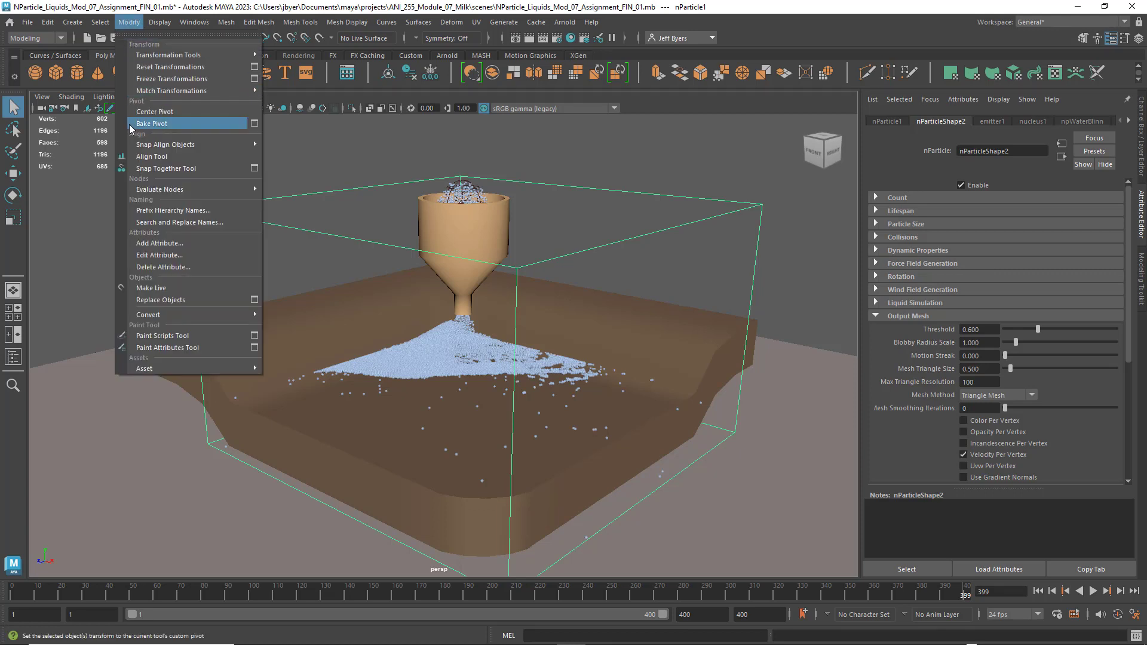
mouse_move(157, 315)
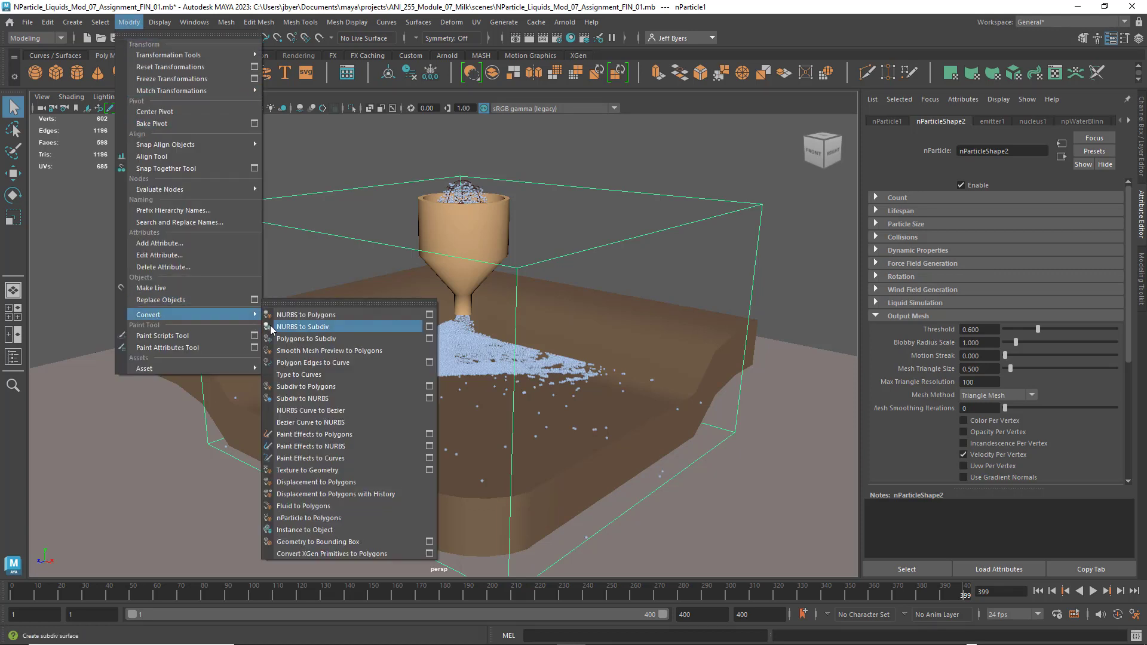
click(326, 519)
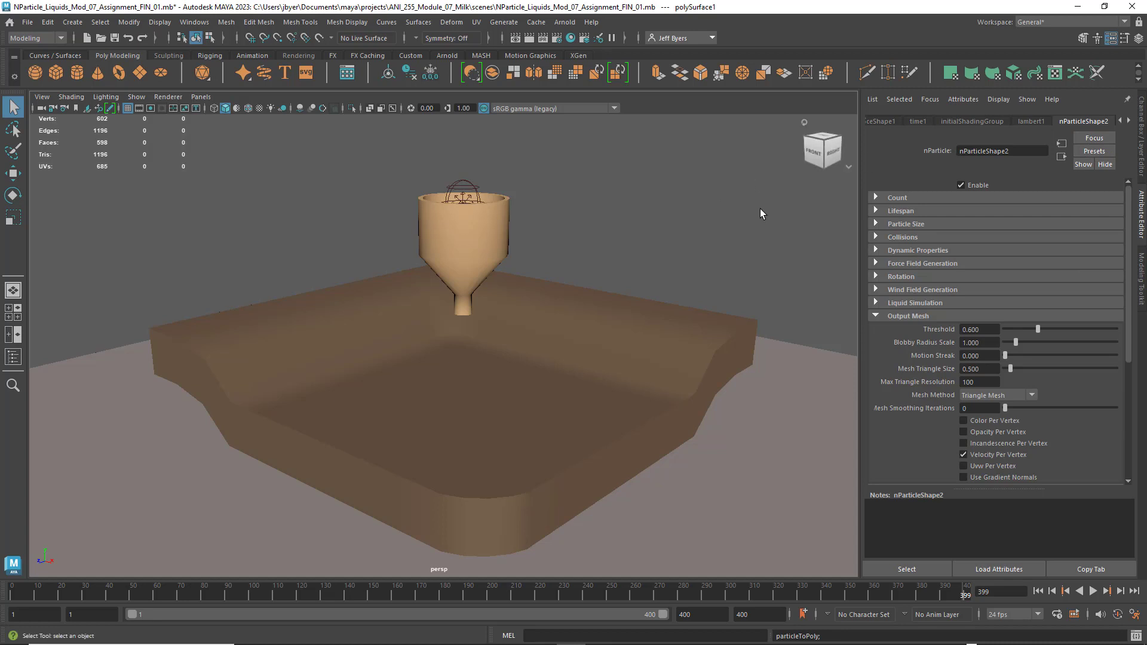
key(ctrl+a)
key(ctrl+a)
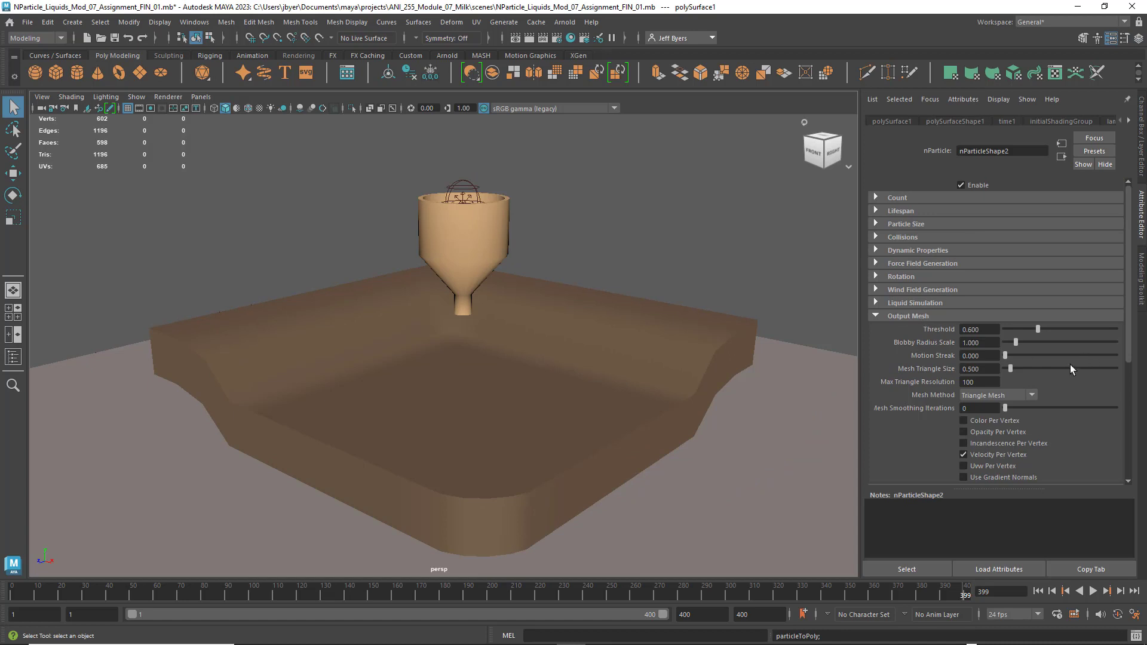
Set the particle shape's output mesh Threshold to 0 and its Blobby Radius Scale to 0.25
double_click(993, 332)
text(0)
key(Return)
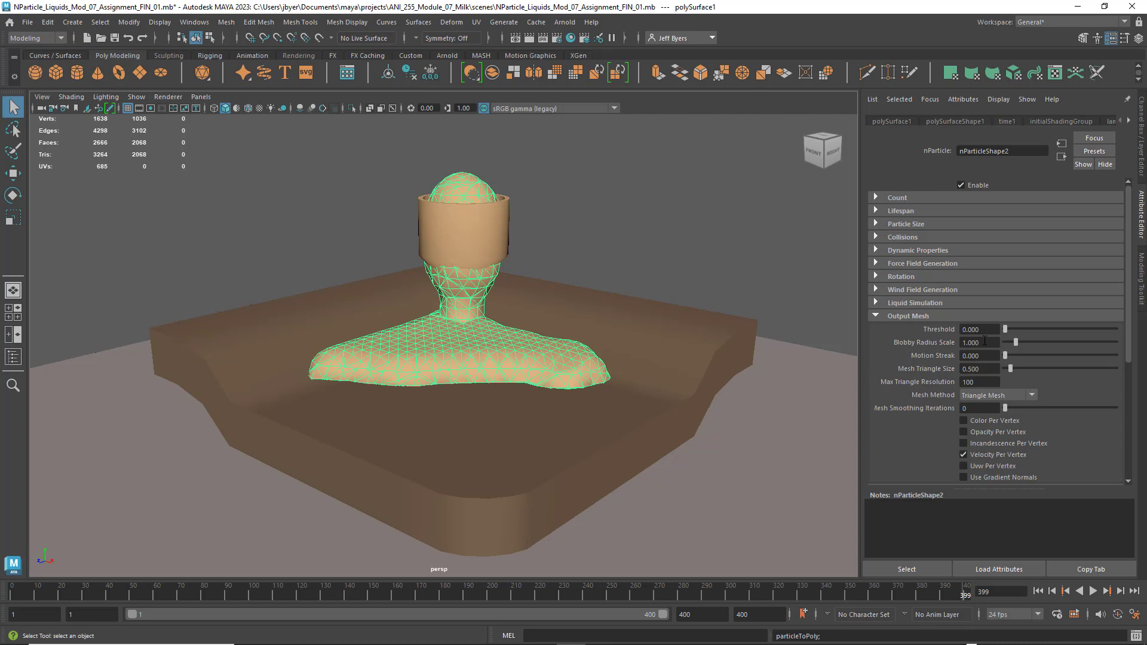
drag(992, 344, 962, 342)
key(Return)
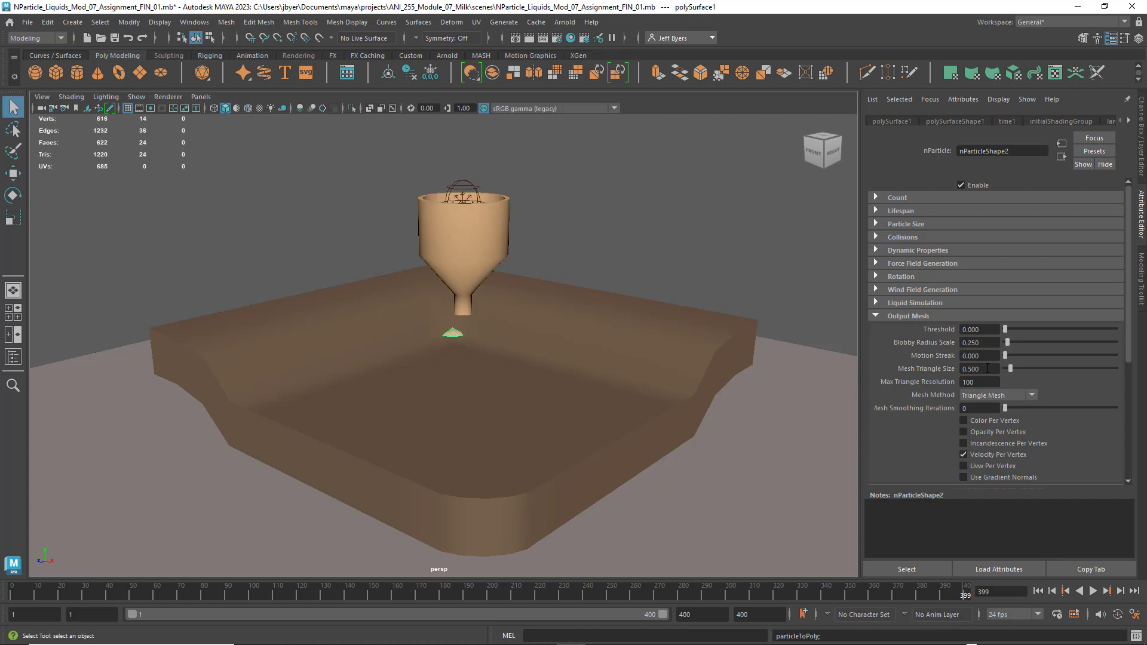
Set the output mesh's Mesh Triangle Size to 0.1 and Mesh Smoothing Iterations to 1
click(980, 369)
key(Return)
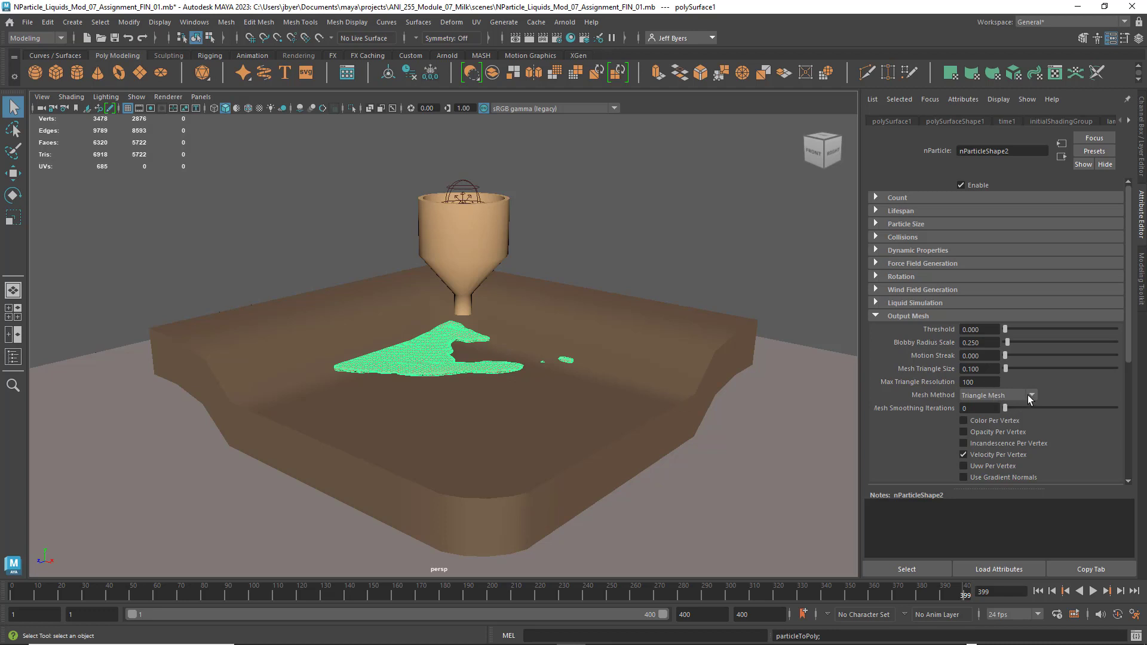
click(972, 408)
text(1)
key(Return)
Play the meshed liquid from the first frame to review the flow, stop it and rewind to the start
click(1038, 592)
click(1092, 591)
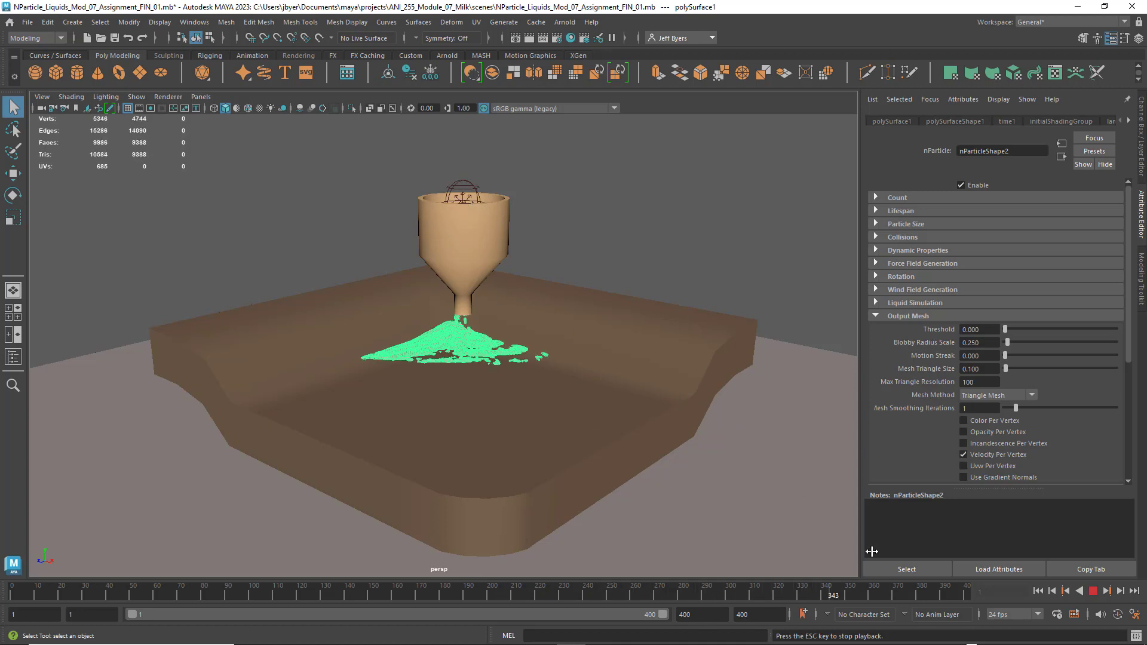
click(1093, 592)
click(1037, 592)
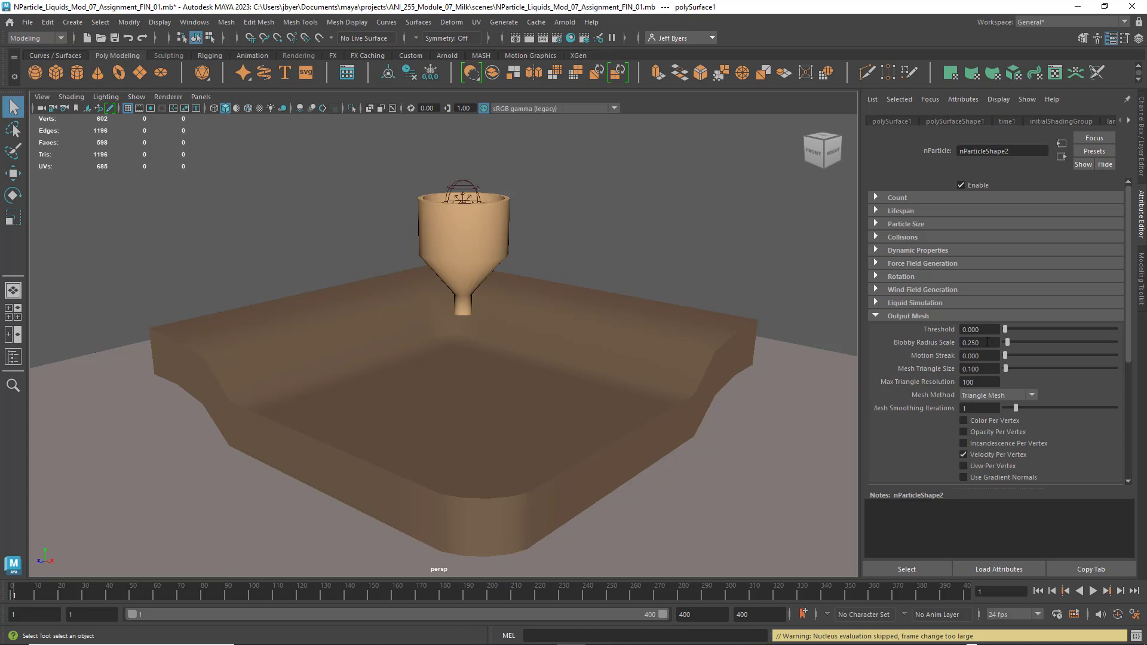
Set the Blobby Radius Scale to 0.3 and play the liquid mesh through to near the end of the timeline
click(980, 342)
key(Return)
click(1092, 590)
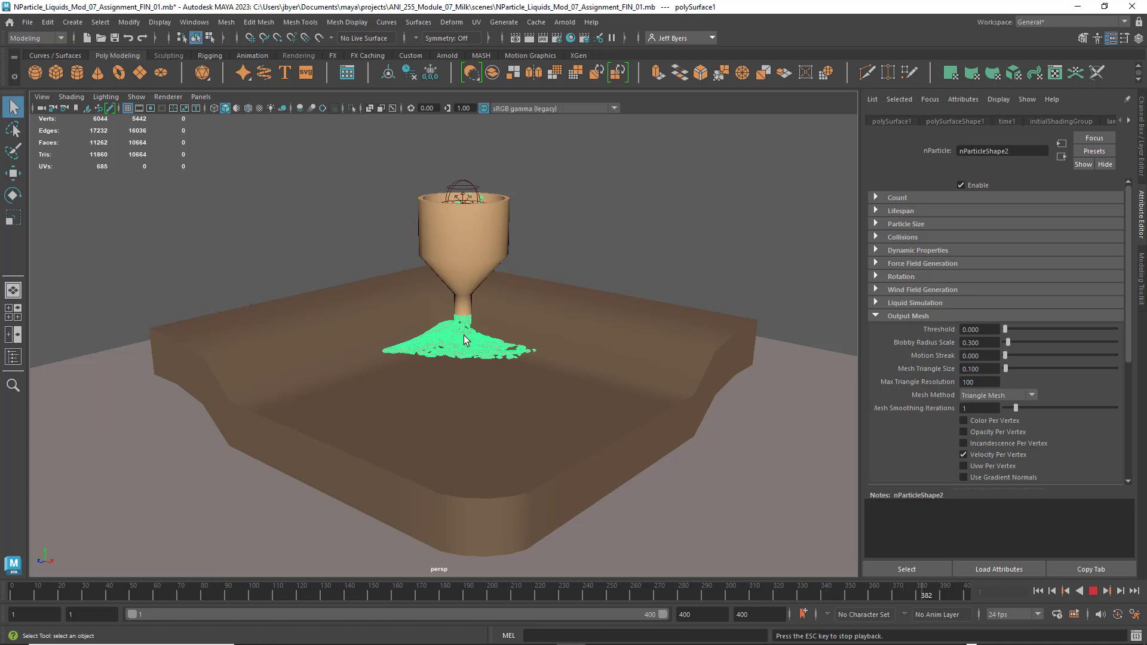
key(Escape)
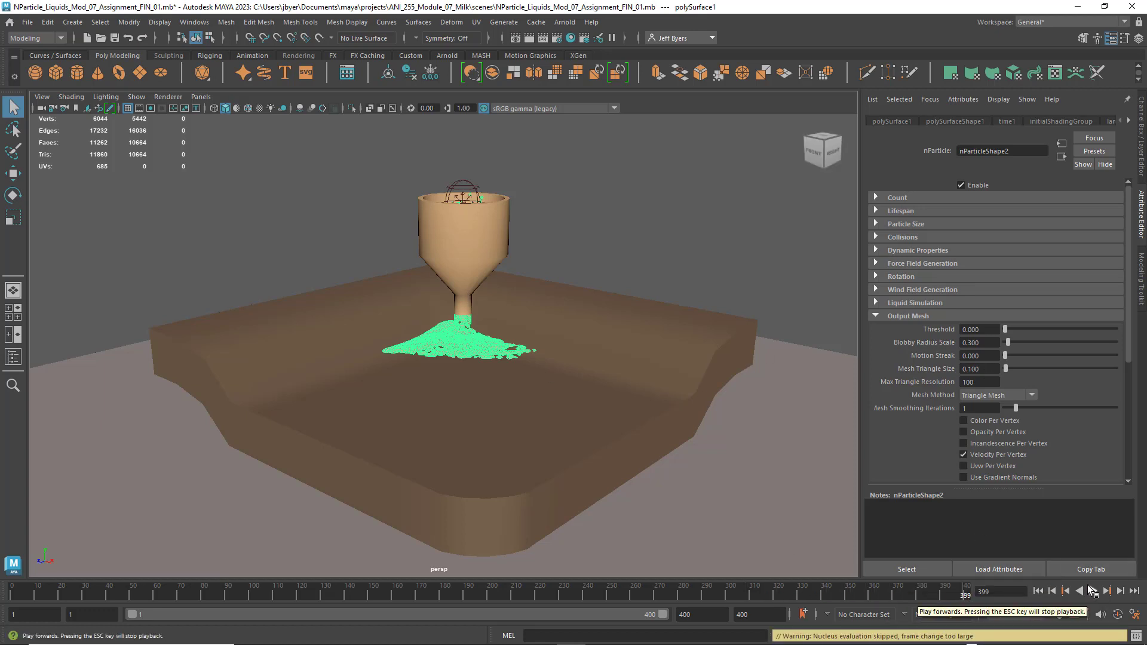
Replay the thickened liquid mesh from the first frame, stop playback and return to the start
click(1038, 590)
click(1091, 591)
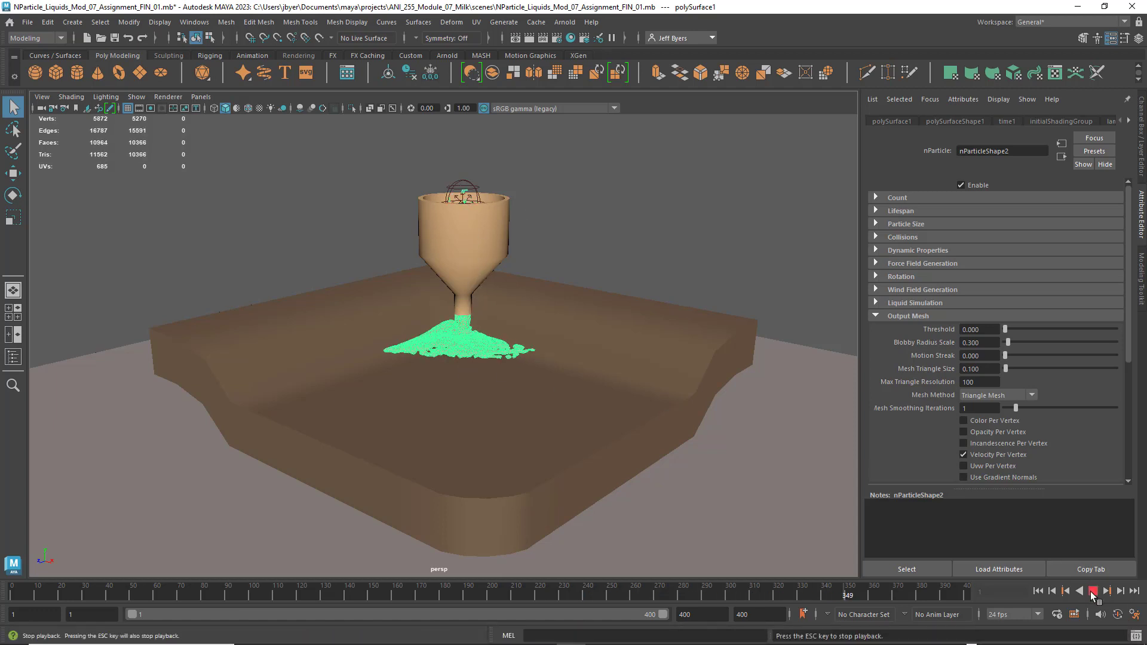
click(1093, 591)
click(1039, 591)
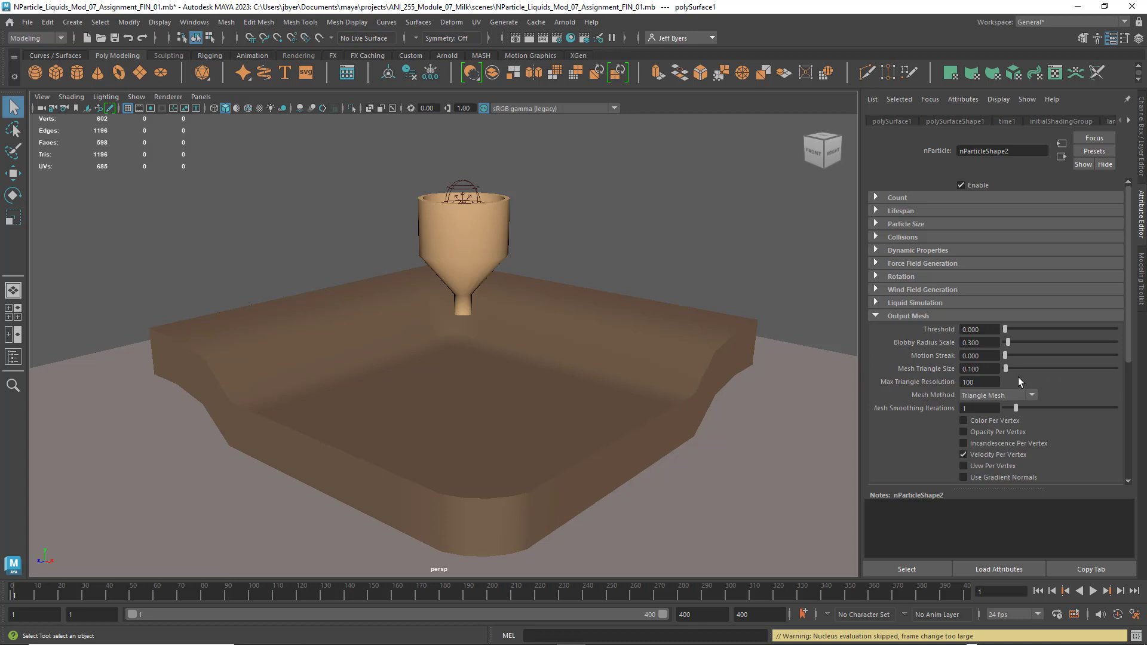
Set the Max Triangle Resolution to 200, play the simulation to check the mesh and rewind to the first frame
click(977, 382)
key(Return)
click(1093, 591)
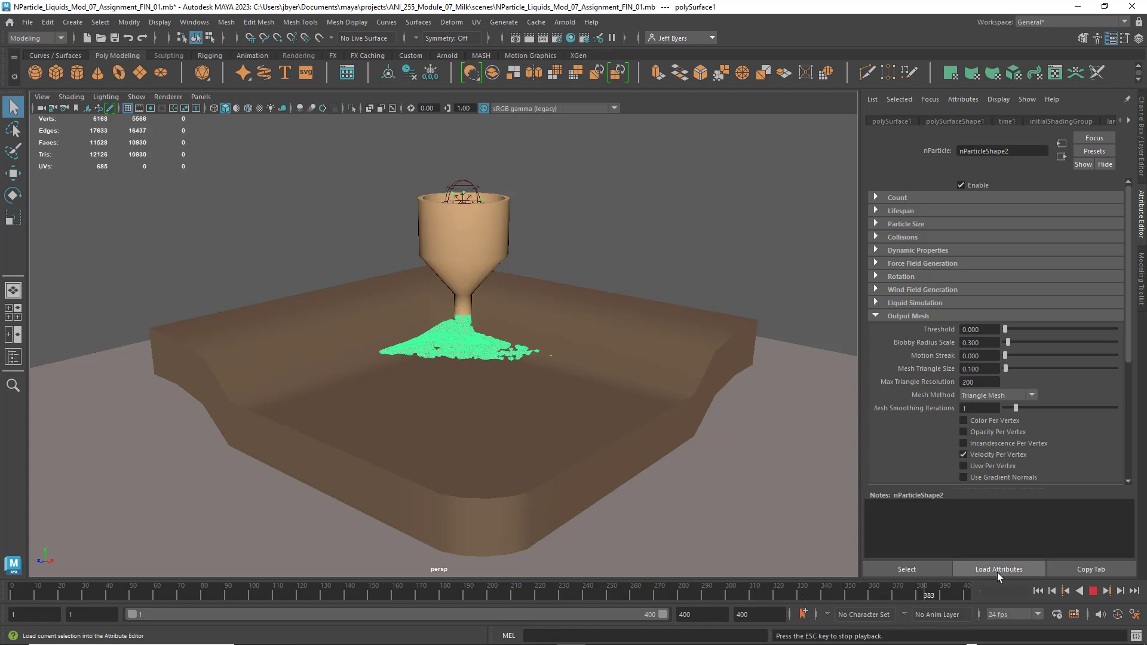
click(1093, 590)
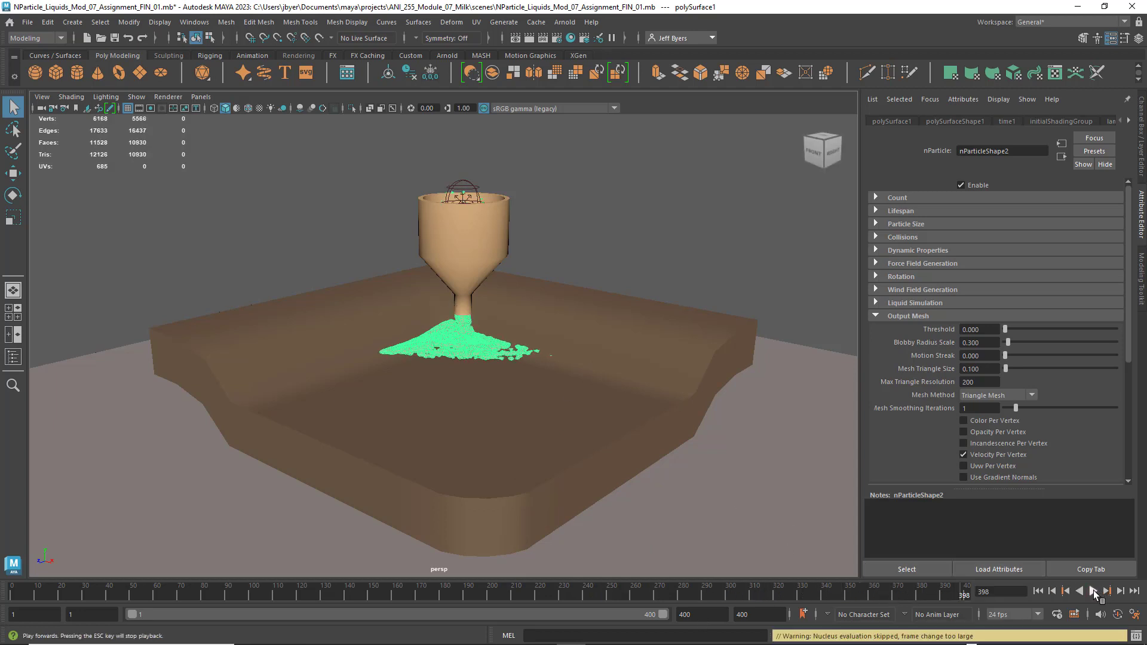
click(1037, 590)
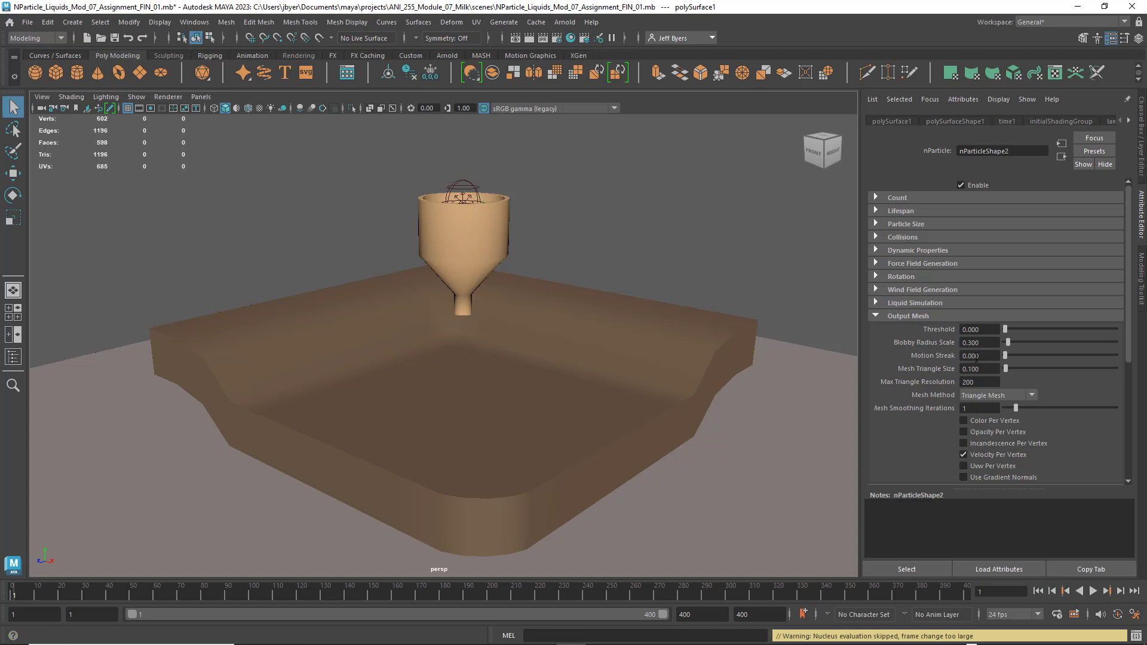
Set the Max Triangle Resolution to 300 and play part of the simulation to check the liquid mesh
click(958, 382)
text(300)
key(Return)
click(1090, 591)
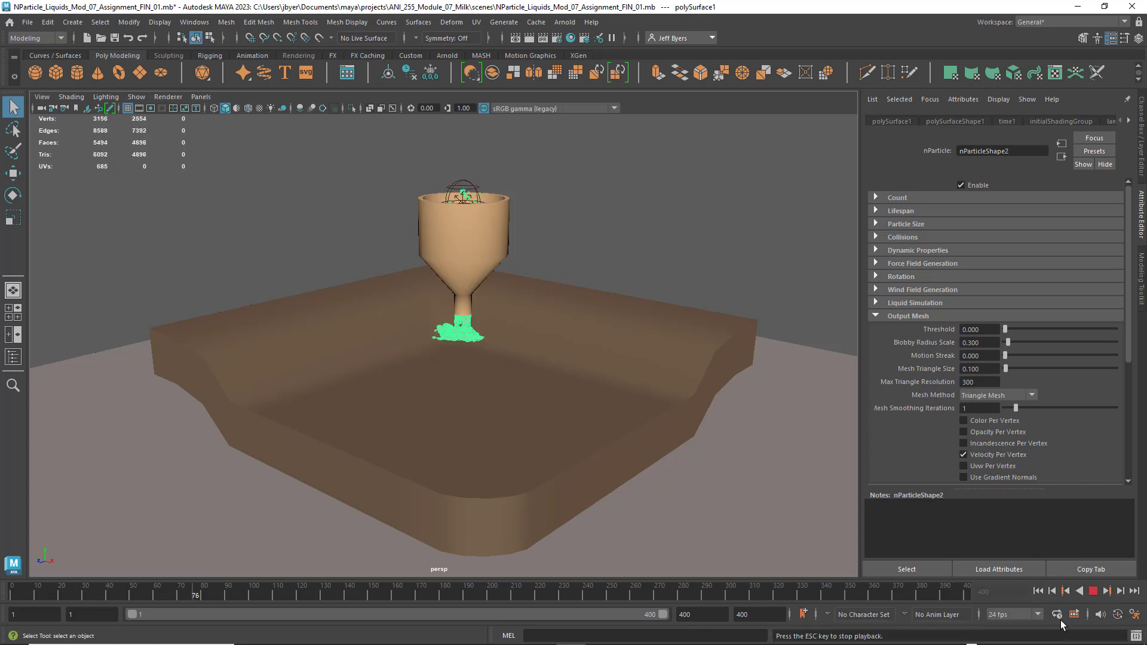
click(1093, 591)
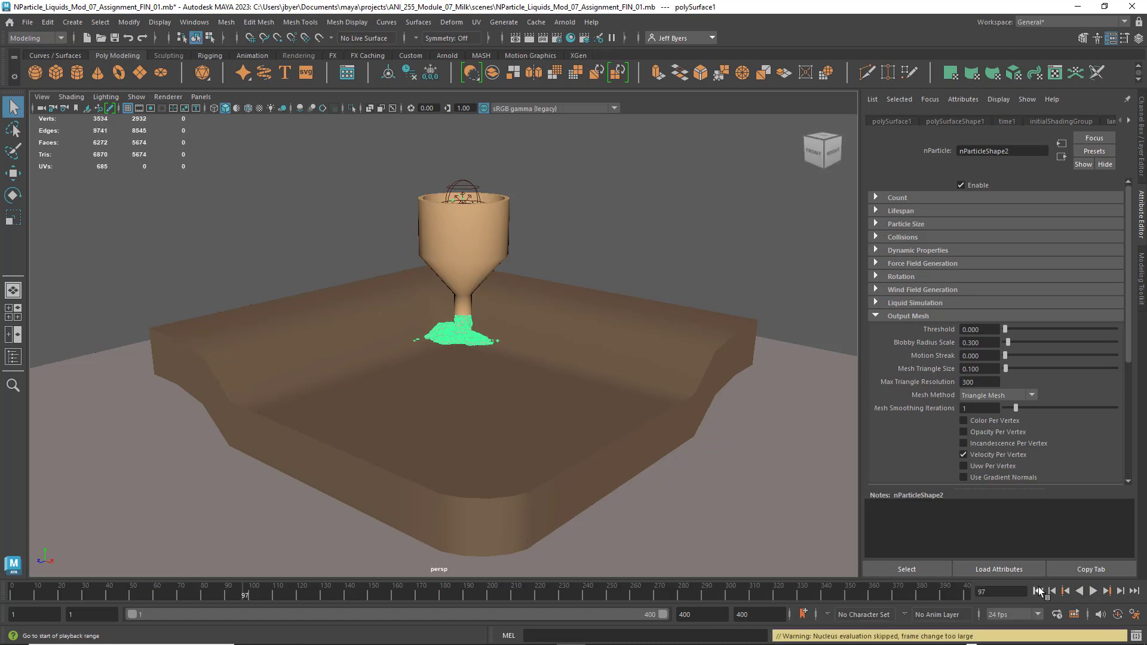
Return to the first frame and open the playblast options, choosing XVID as the encoding for the AVI format
click(1039, 591)
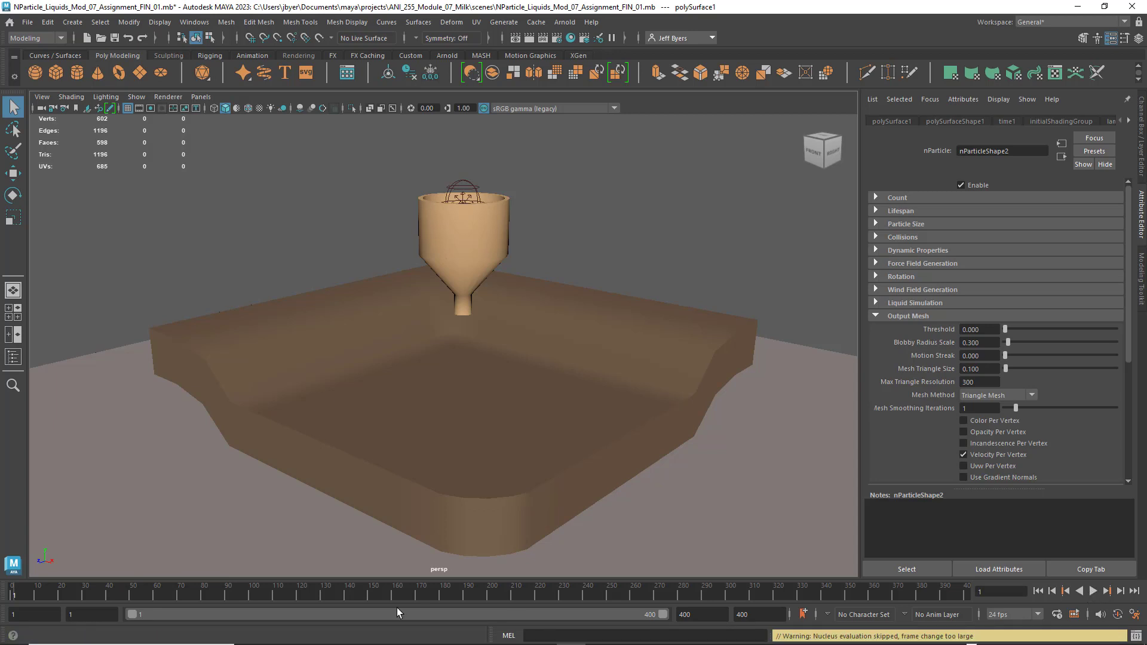
right_click(122, 598)
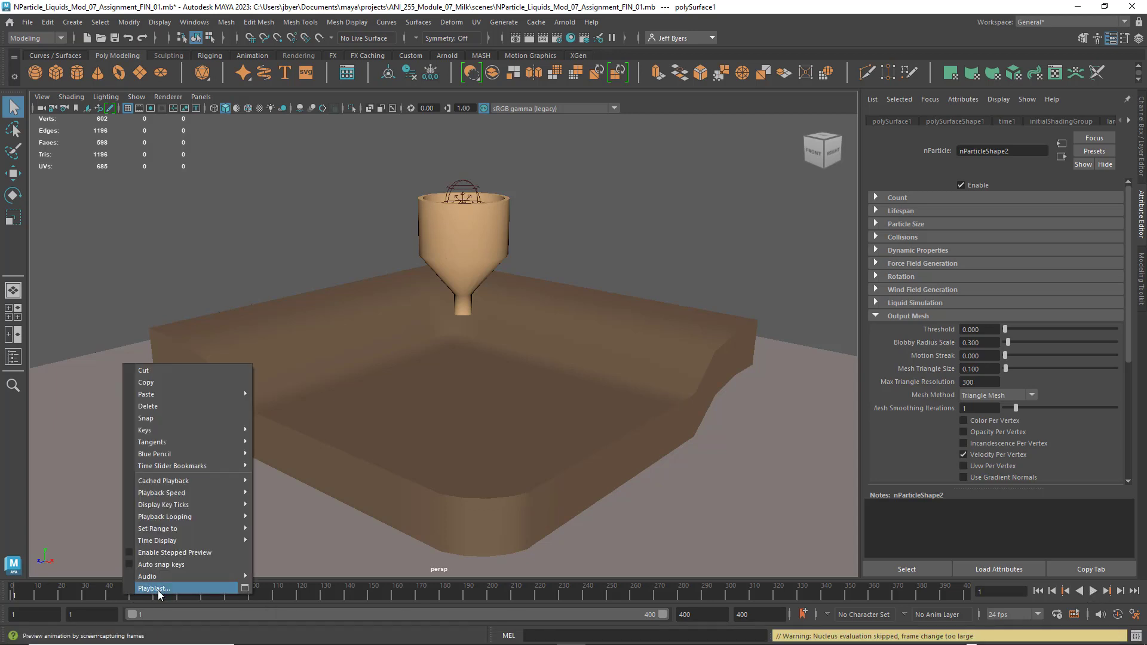
click(244, 588)
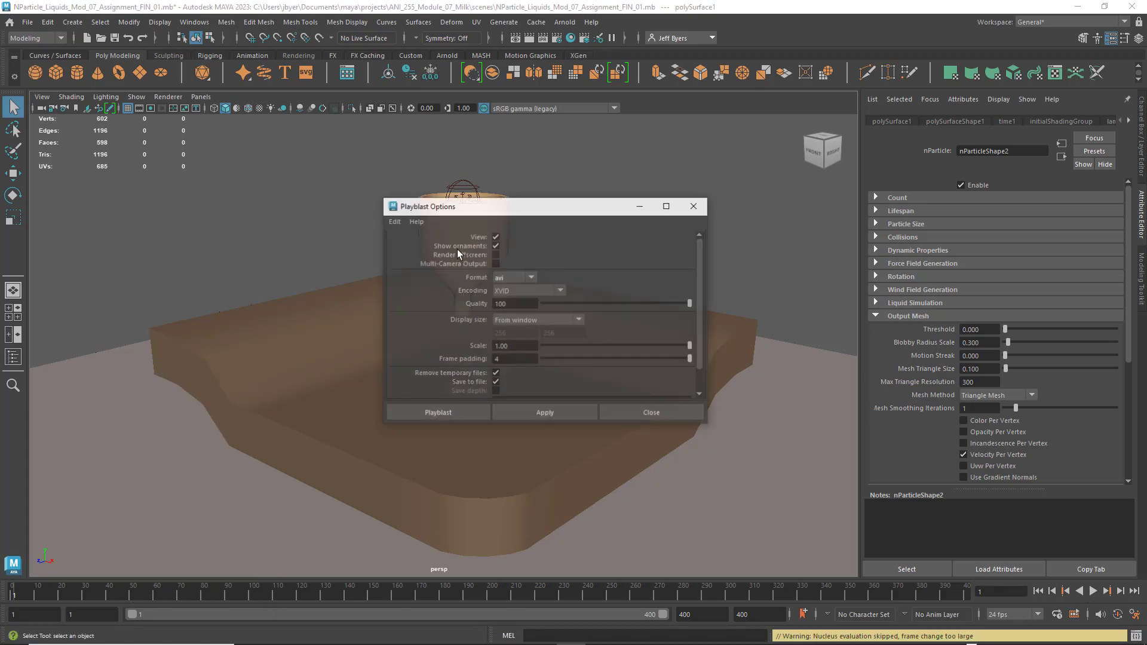
drag(506, 209, 446, 181)
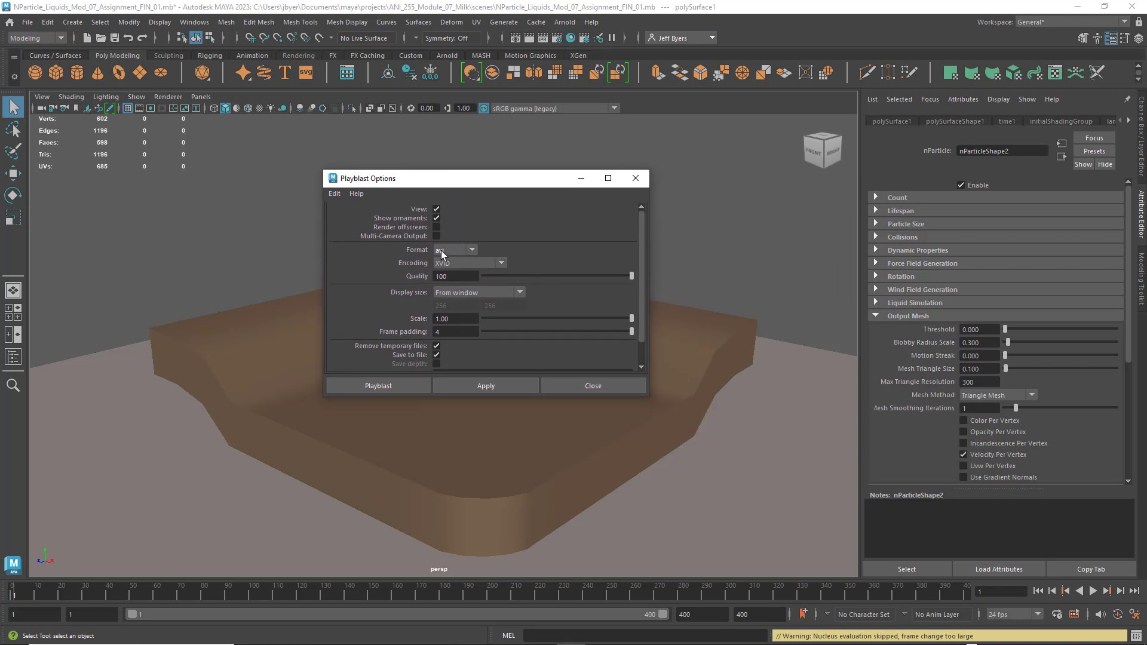
click(502, 263)
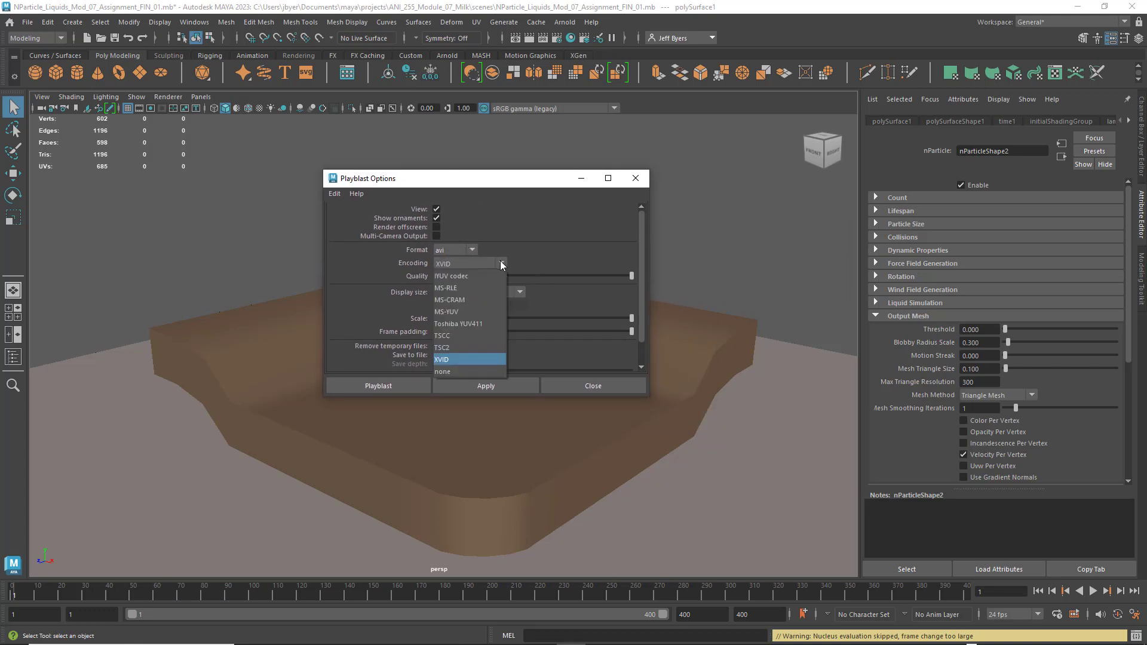
click(449, 358)
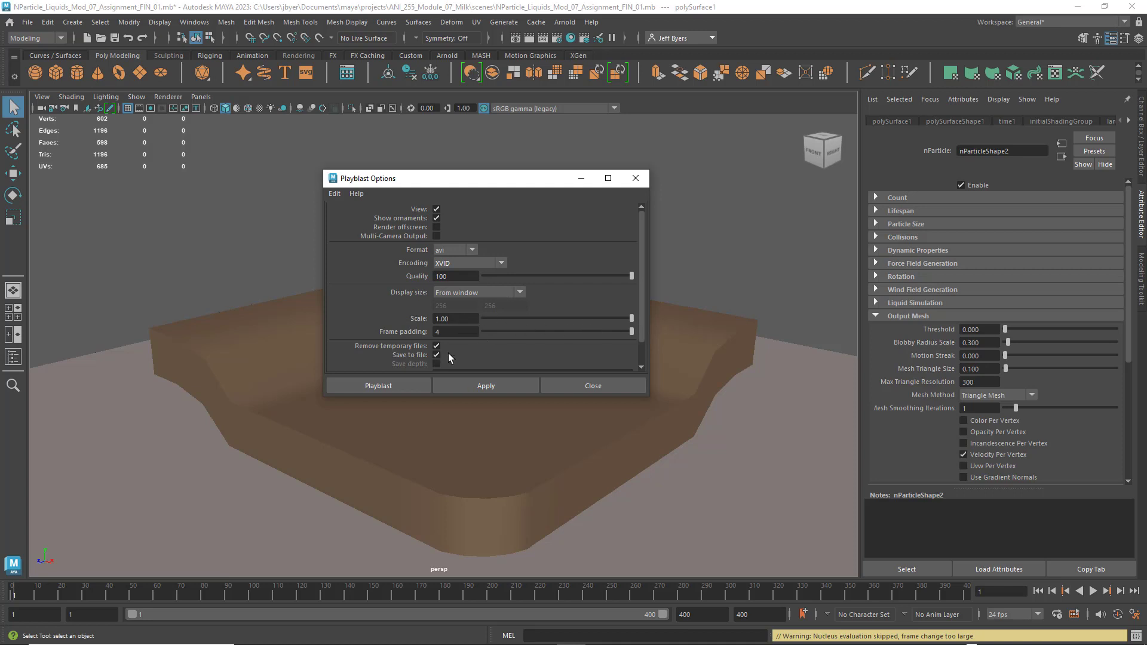
Set the playblast's movie file to Module_07_nParticle AssignmentTest_Mesh in the project's movies folder, based on the existing No_Mesh file name
scroll(463, 347, down, 2)
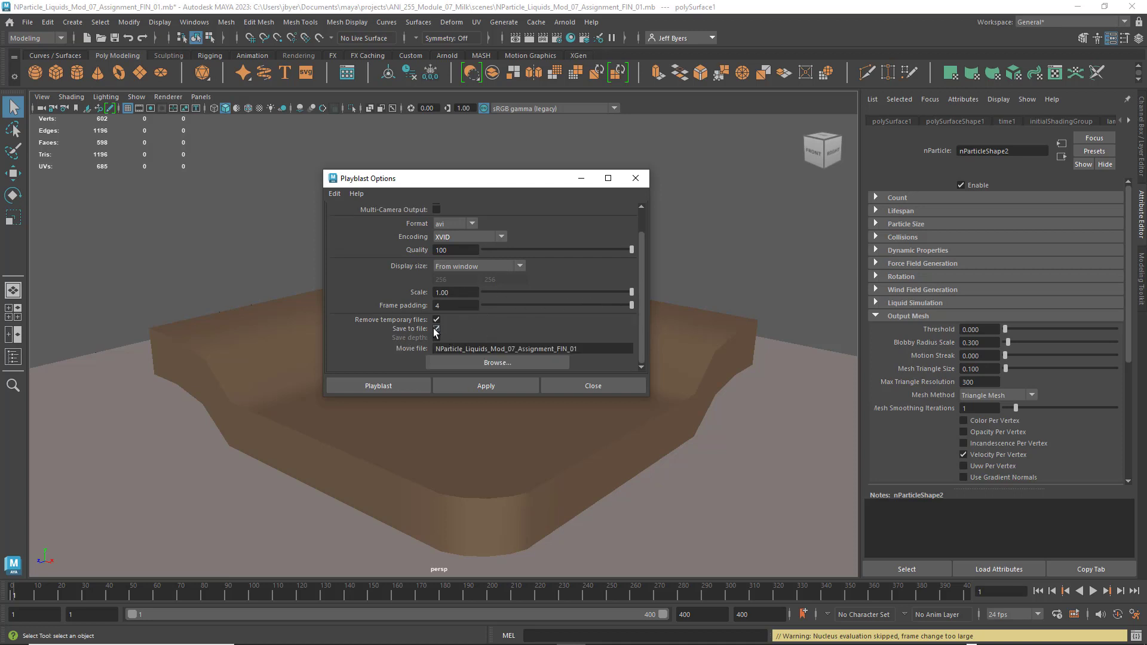
click(531, 363)
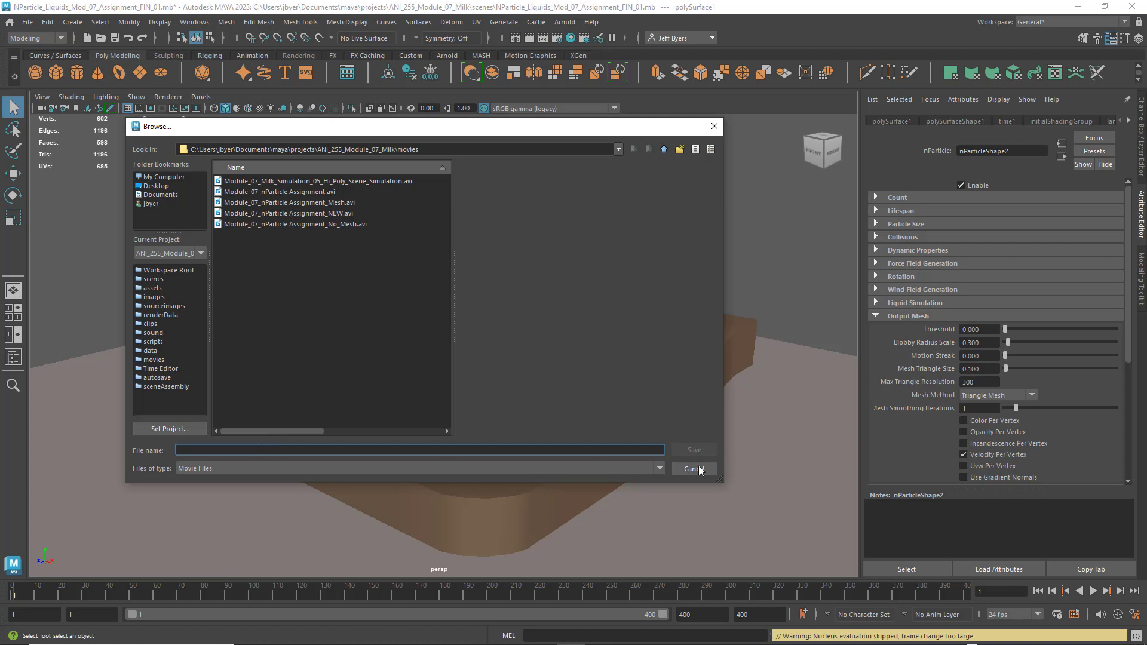
click(269, 225)
click(300, 452)
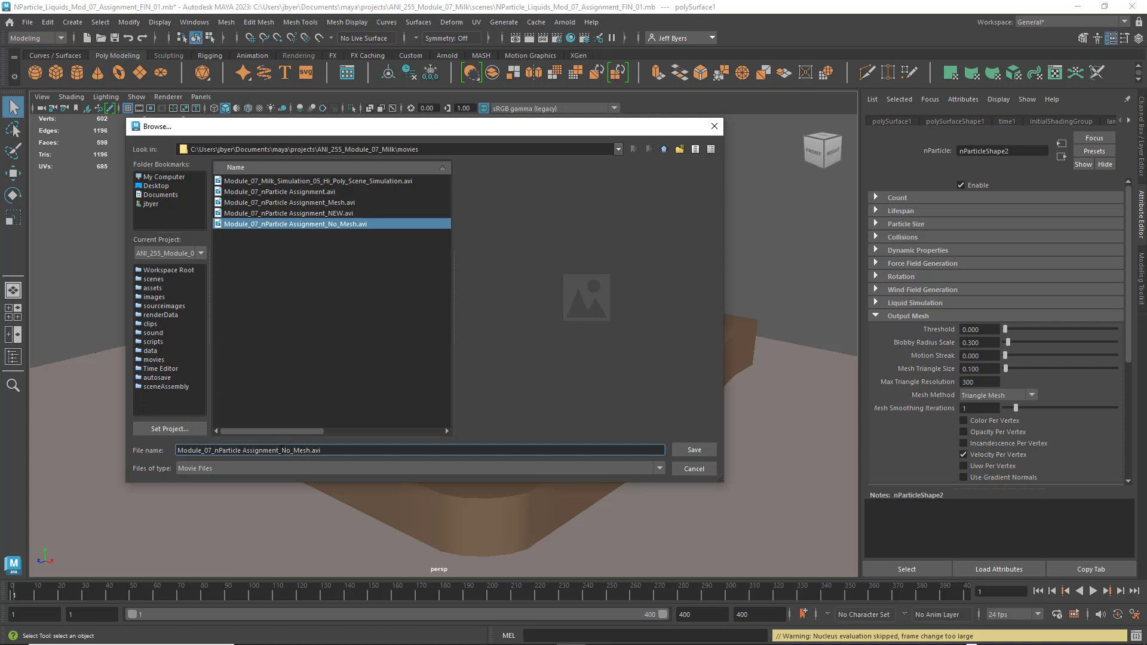
drag(279, 449, 320, 447)
text(Test_M)
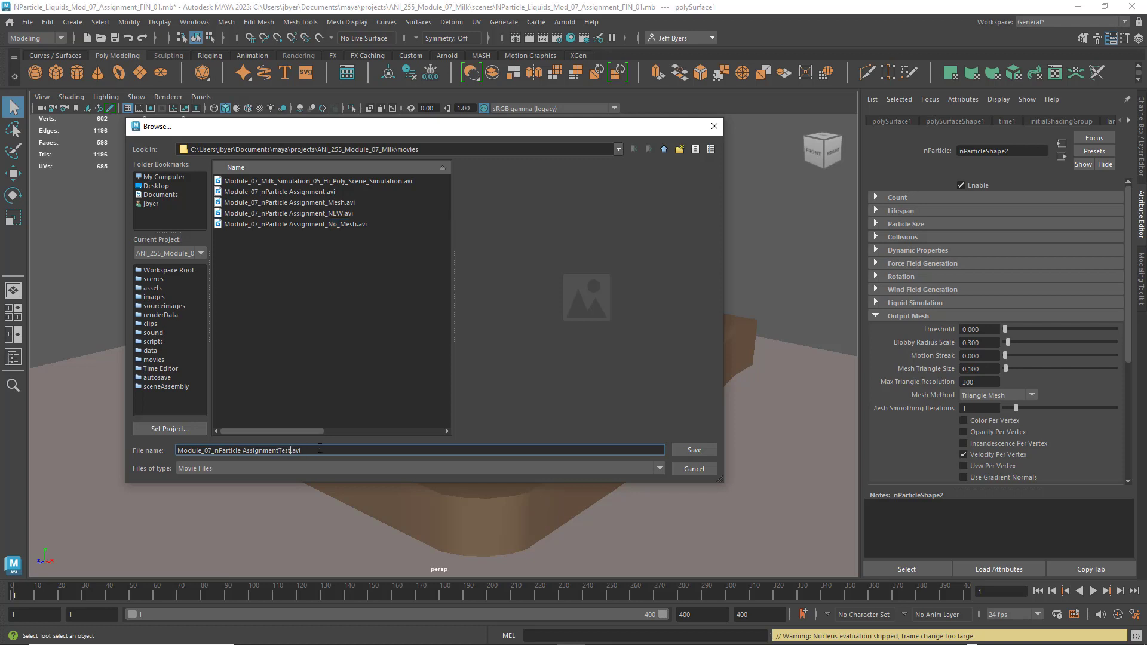
text(esh)
click(694, 450)
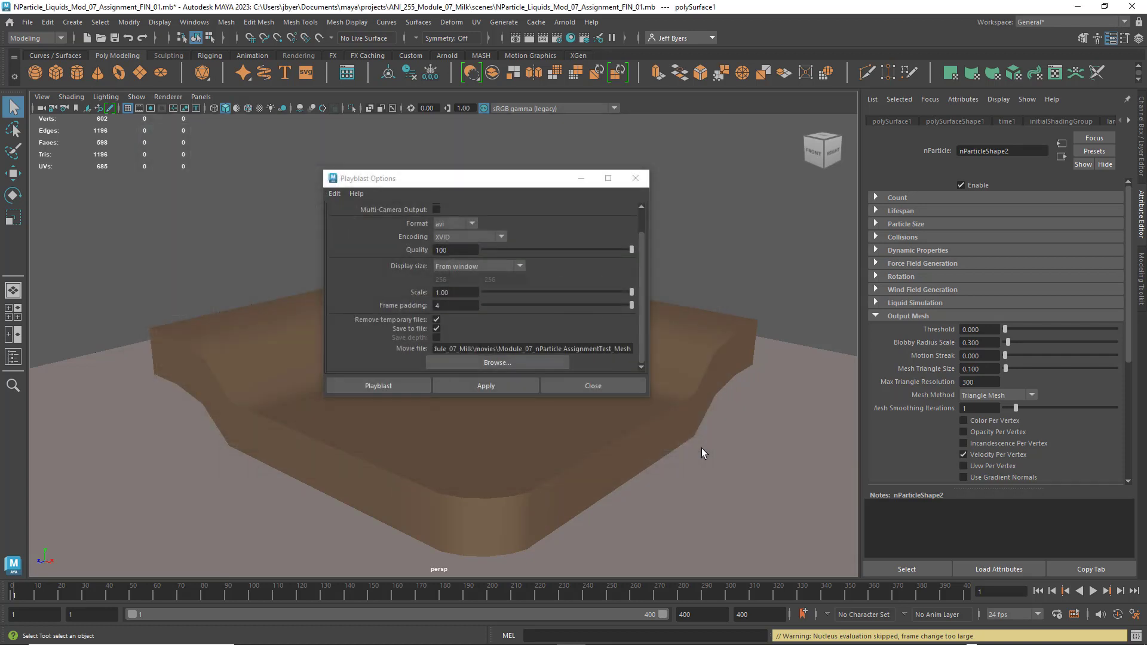
Run the playblast of the liquid simulation through frame 400 and deselect the liquid mesh
click(378, 386)
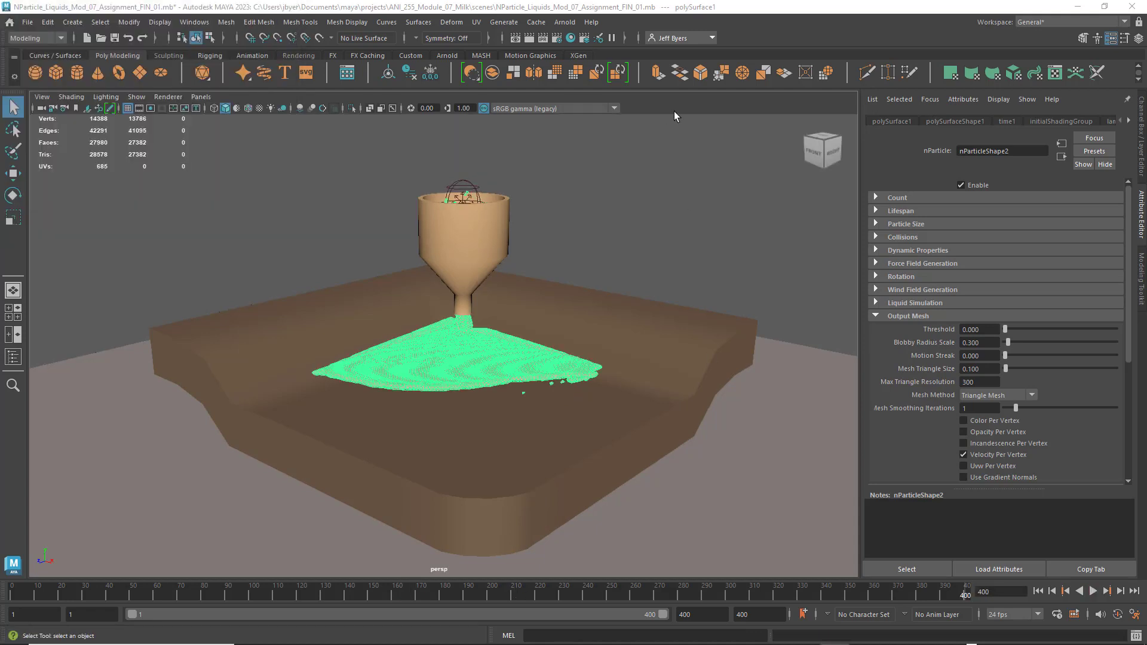
click(660, 183)
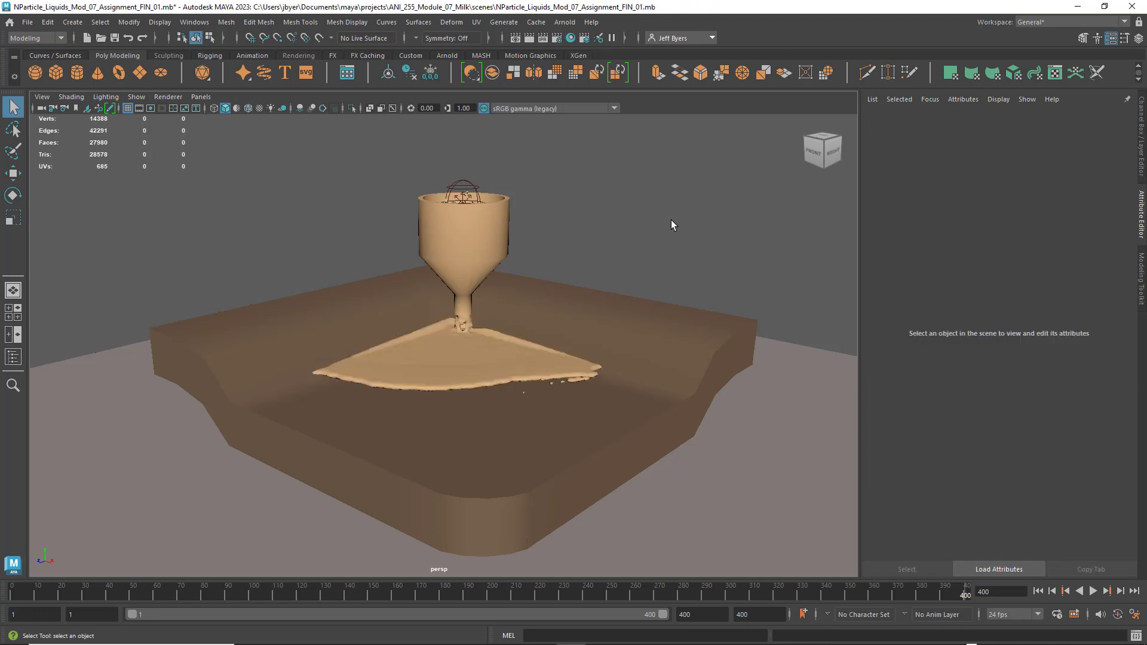